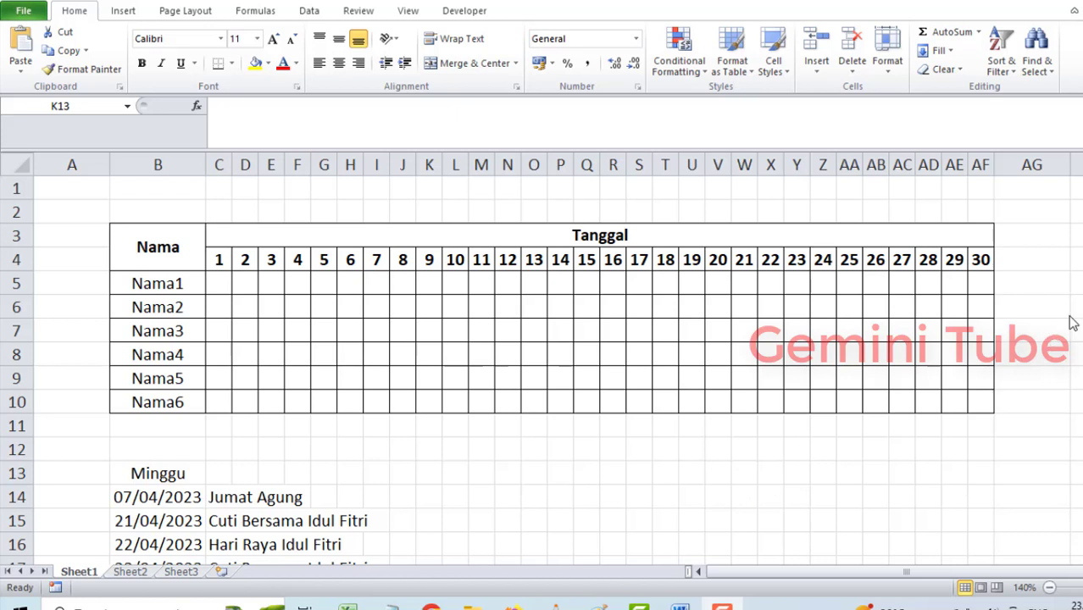
Review the Minggu heading and select the six holiday dates in B14:B19.
{"action": "left_click", "coordinate": [428, 472]}
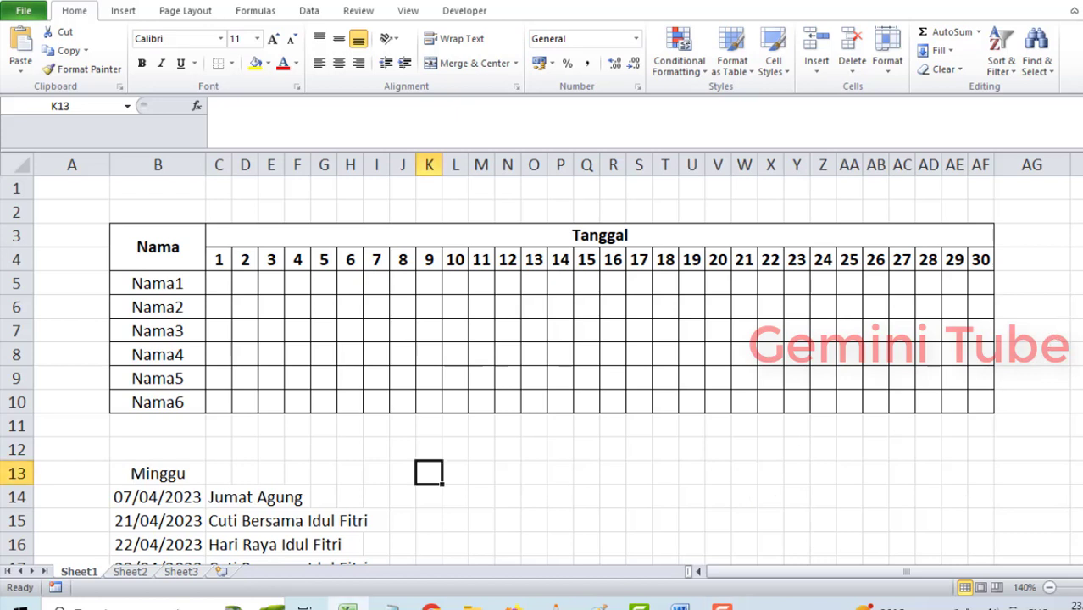
{"action": "scroll", "coordinate": [551, 373], "scroll_direction": "down", "scroll_amount": 2}
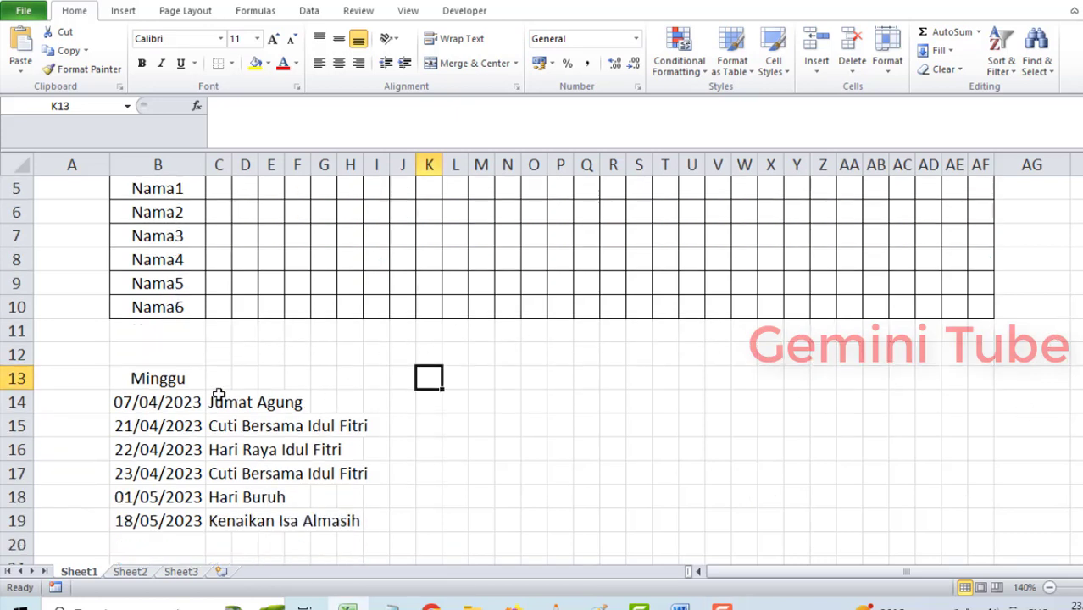
{"action": "left_click", "coordinate": [175, 380]}
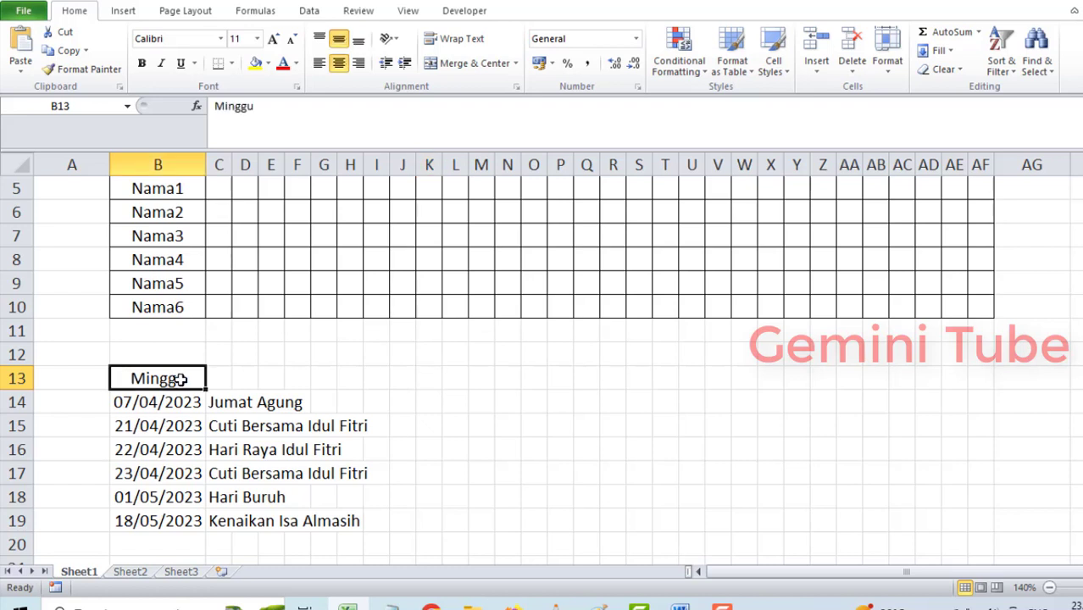
{"action": "left_click", "coordinate": [150, 406]}
{"action": "left_click_drag", "start_coordinate": [149, 406], "coordinate": [149, 520]}
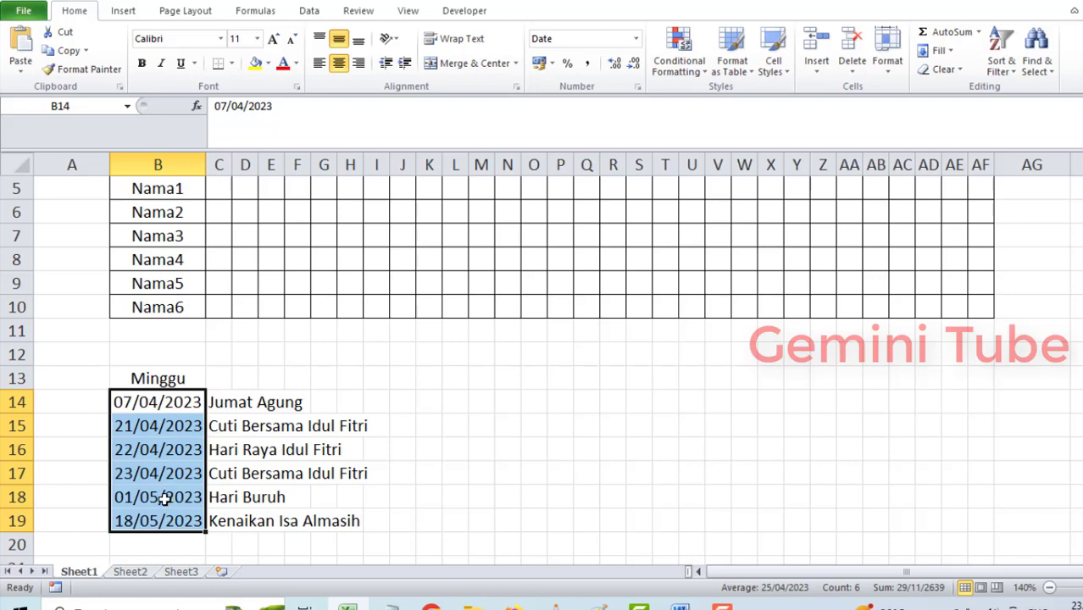
{"action": "left_click", "coordinate": [161, 498]}
{"action": "scroll", "coordinate": [680, 383], "scroll_direction": "up", "scroll_amount": 2}
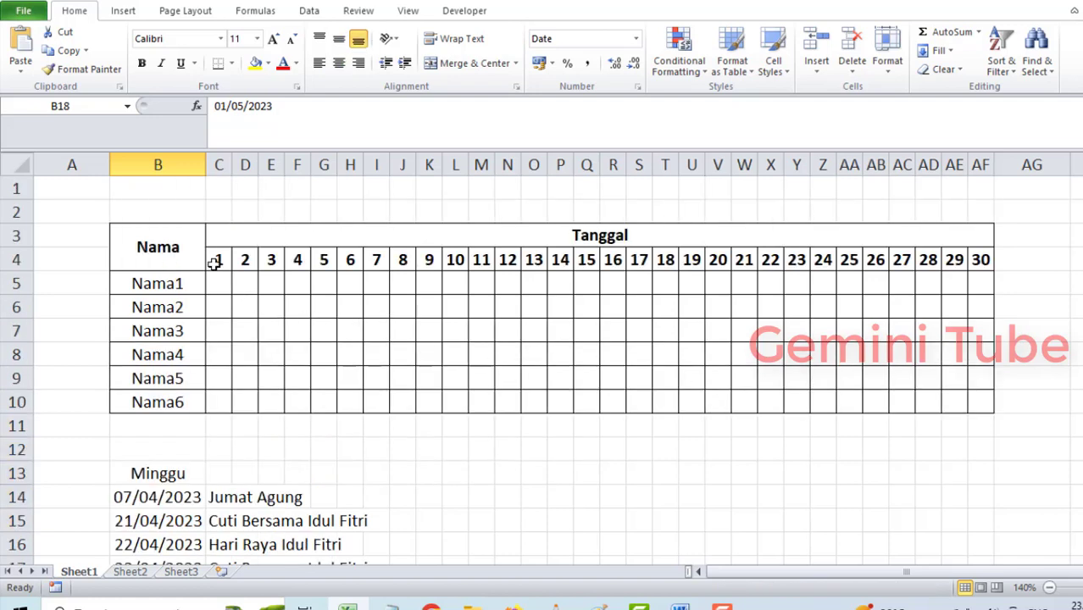
Check the row 4 day headers, confirming the dates stored for day 1 and day 30.
{"action": "left_click_drag", "start_coordinate": [215, 260], "coordinate": [873, 260]}
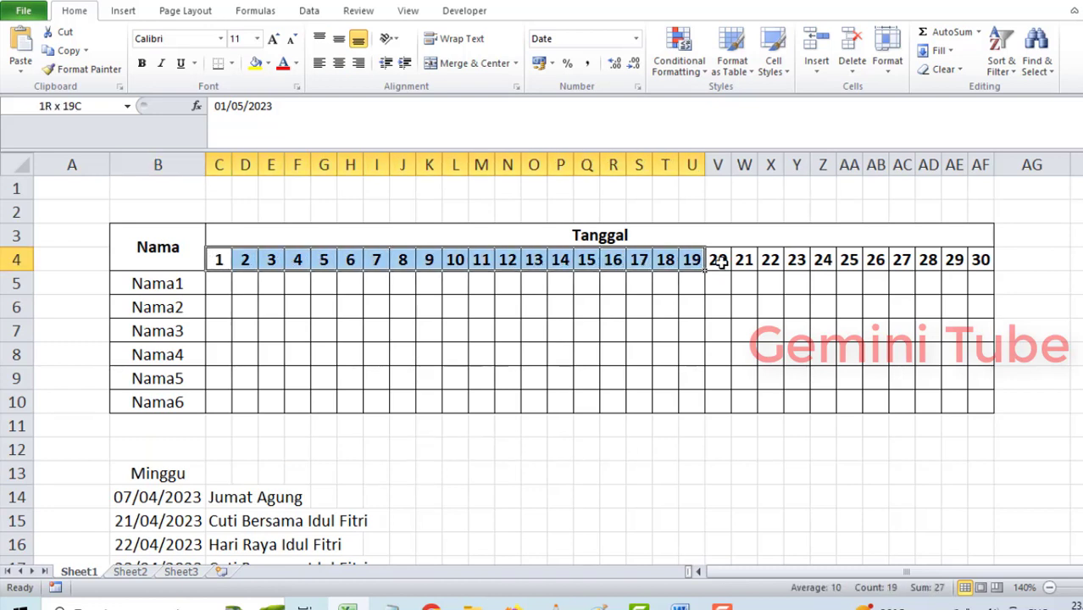
{"action": "left_click_drag", "start_coordinate": [872, 260], "coordinate": [980, 260]}
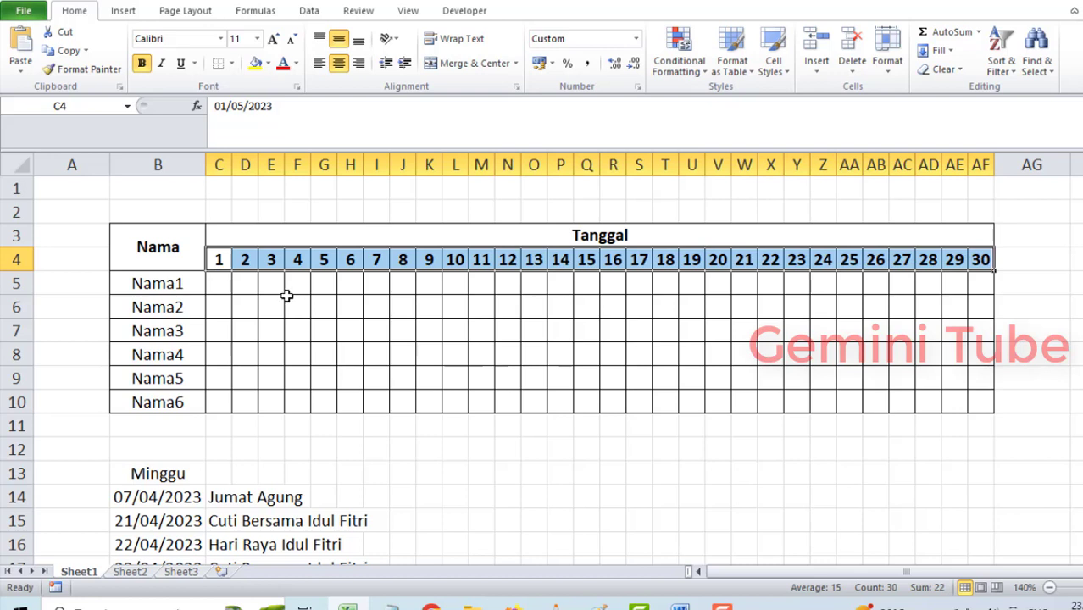
{"action": "left_click", "coordinate": [220, 261]}
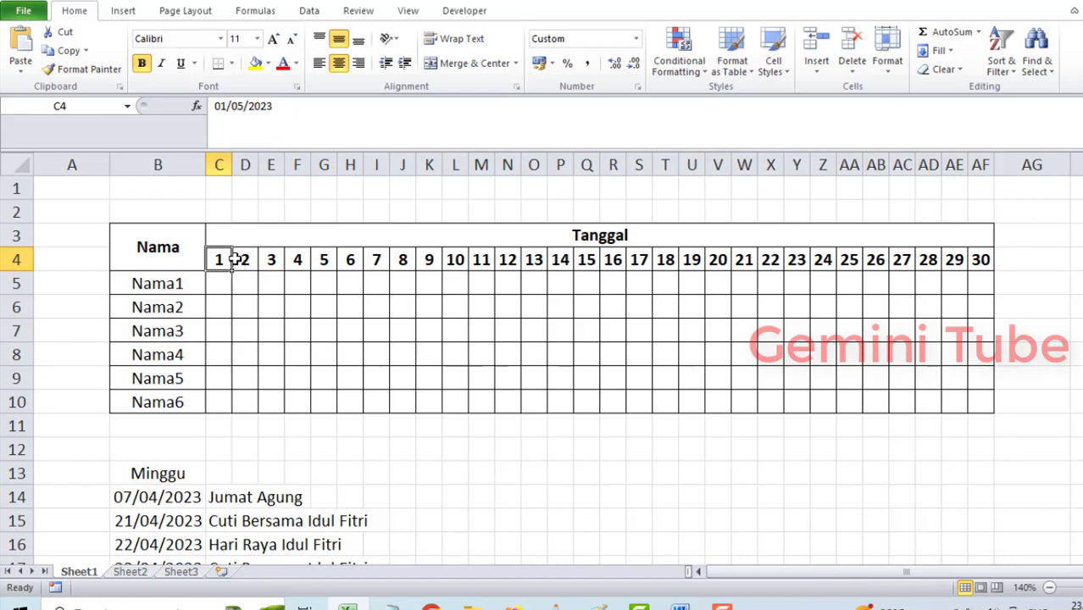
{"action": "left_click", "coordinate": [984, 259]}
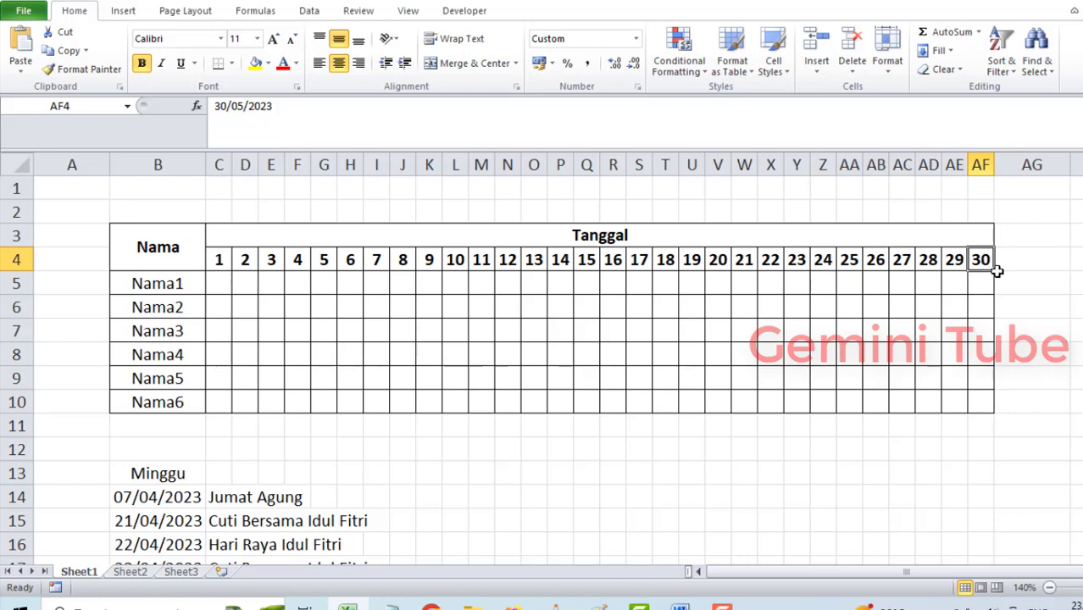
Extend the date series into column AG so the new day holds 31/05/2023.
{"action": "left_click_drag", "start_coordinate": [995, 272], "coordinate": [1059, 273]}
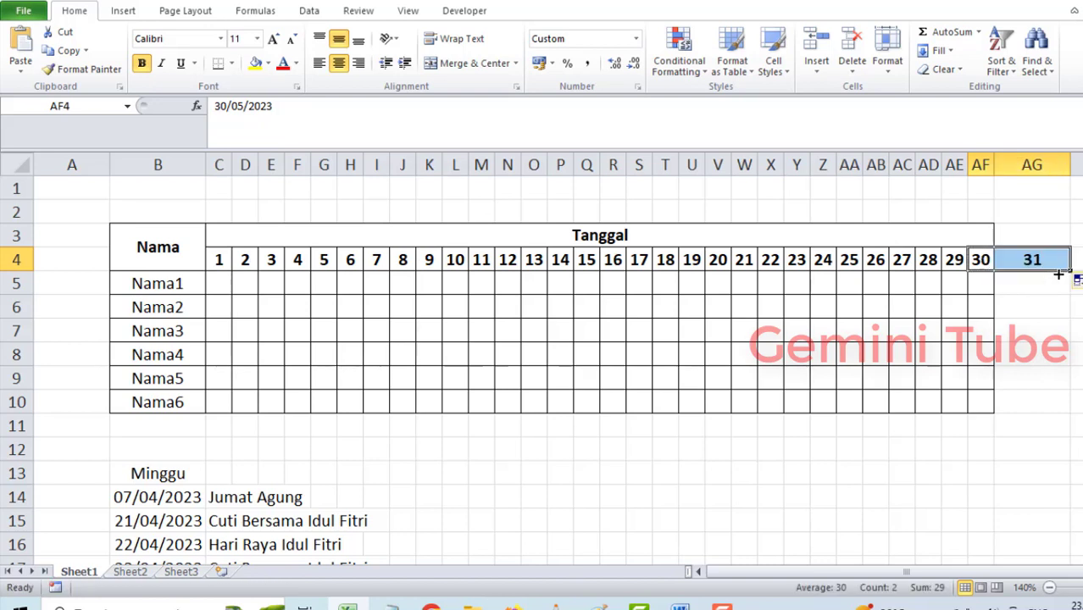
{"action": "left_click", "coordinate": [1042, 282]}
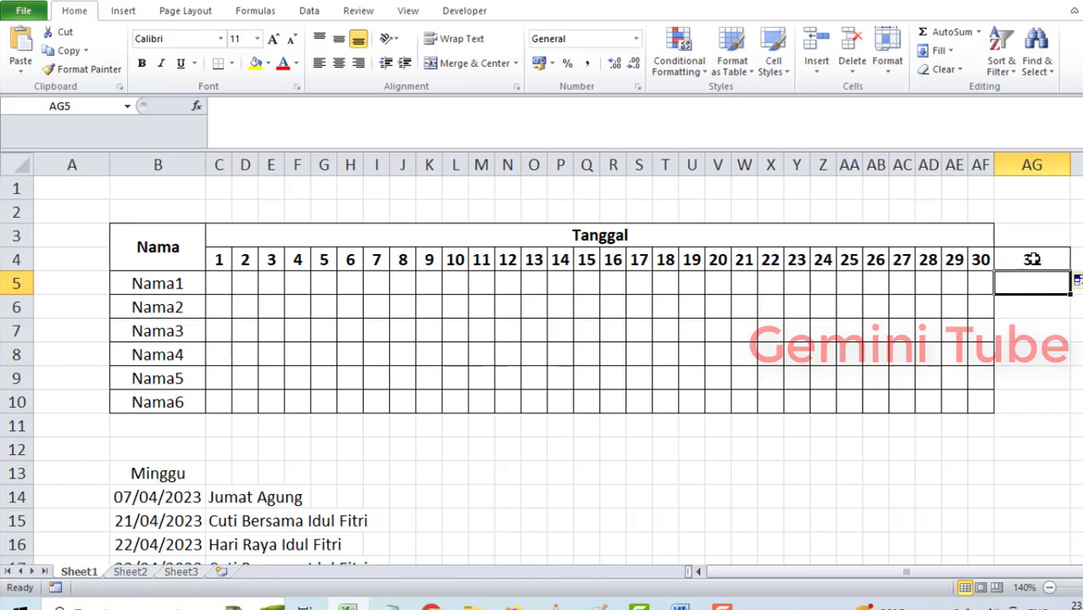
{"action": "left_click", "coordinate": [1025, 260]}
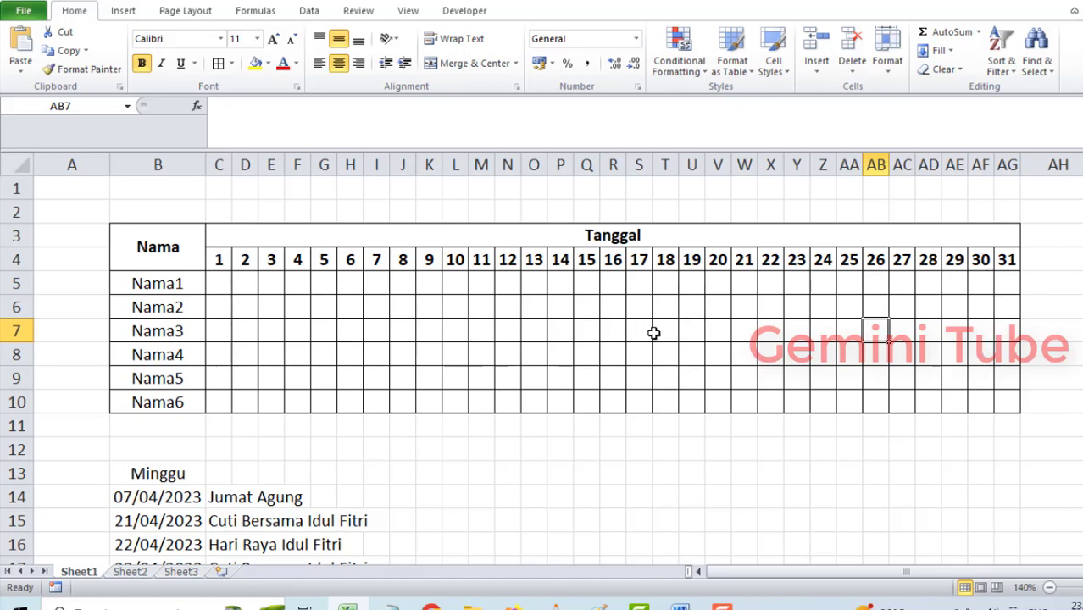
{"action": "left_click", "coordinate": [481, 449]}
In M12 start =or(C$4=$B$14:$B$19 to test the day header against the holiday dates.
{"action": "left_click", "coordinate": [532, 496]}
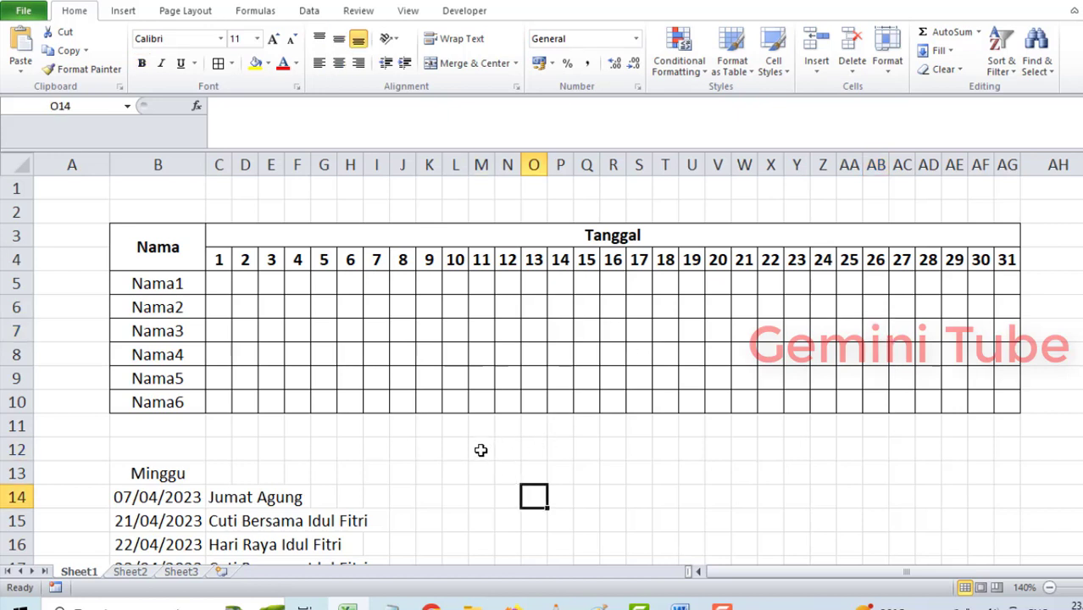
{"action": "left_click", "coordinate": [481, 449]}
{"action": "type", "text": "="}
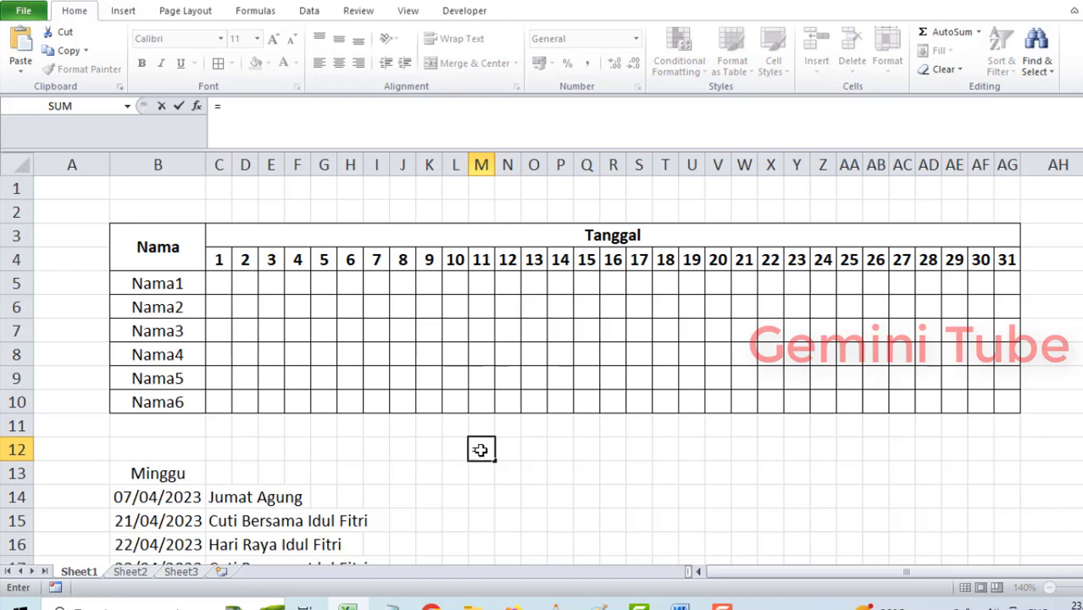
{"action": "type", "text": "or("}
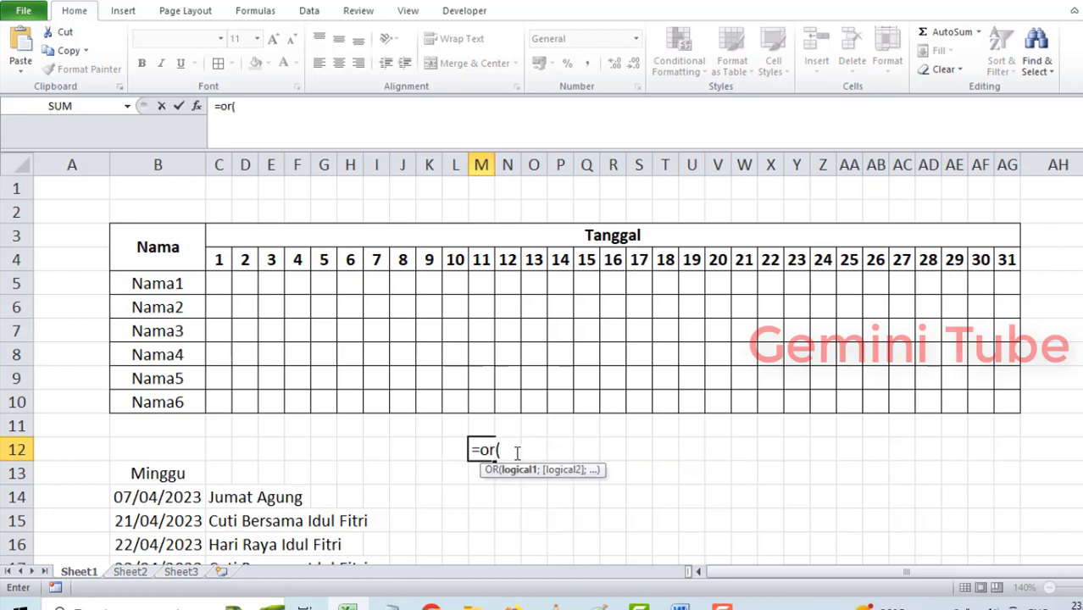
{"action": "left_click", "coordinate": [222, 259]}
{"action": "key", "text": "F4"}
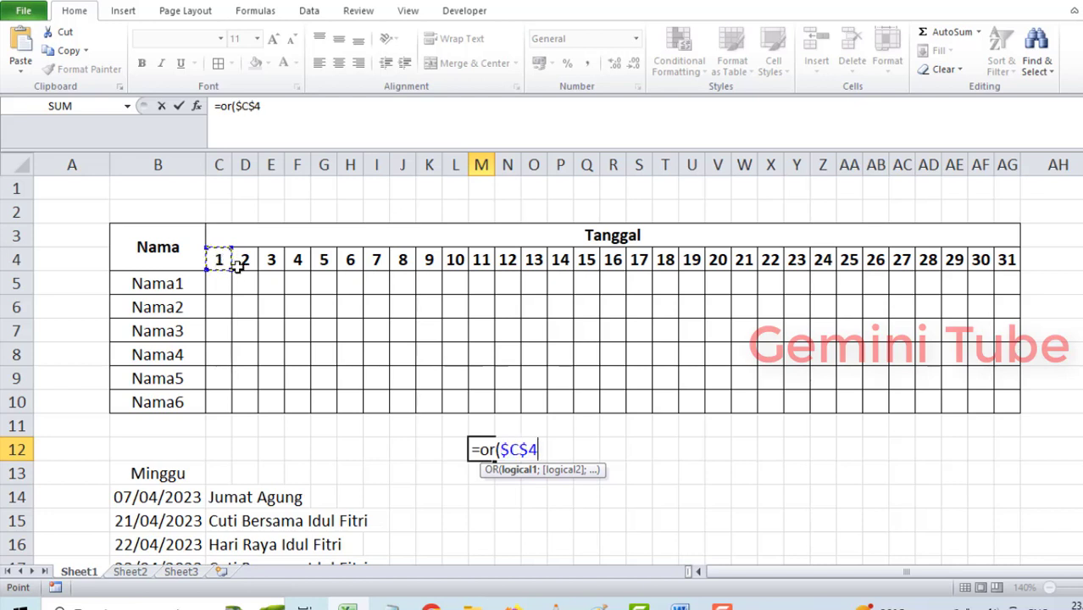
{"action": "key", "text": "F4"}
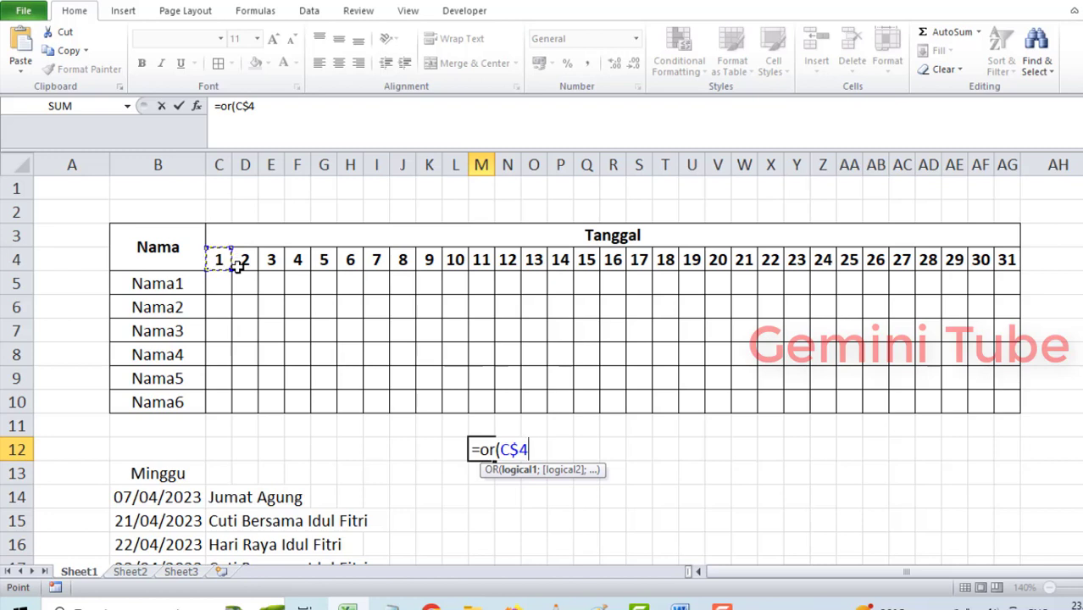
{"action": "type", "text": "="}
{"action": "left_click", "coordinate": [165, 498]}
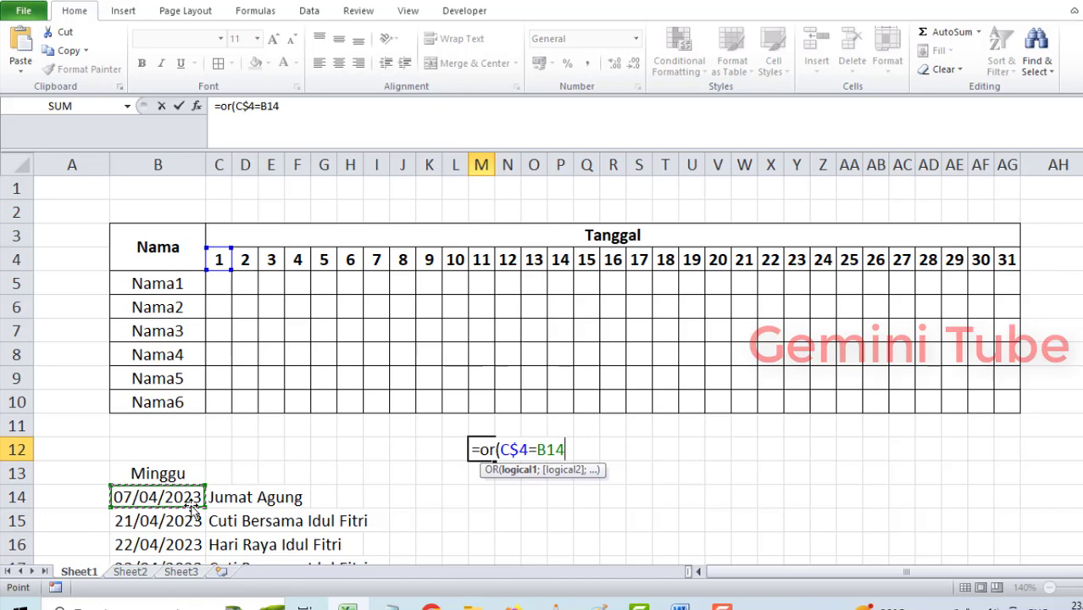
{"action": "scroll", "coordinate": [193, 506], "scroll_direction": "down", "scroll_amount": 1}
{"action": "scroll", "coordinate": [190, 504], "scroll_direction": "down", "scroll_amount": 2}
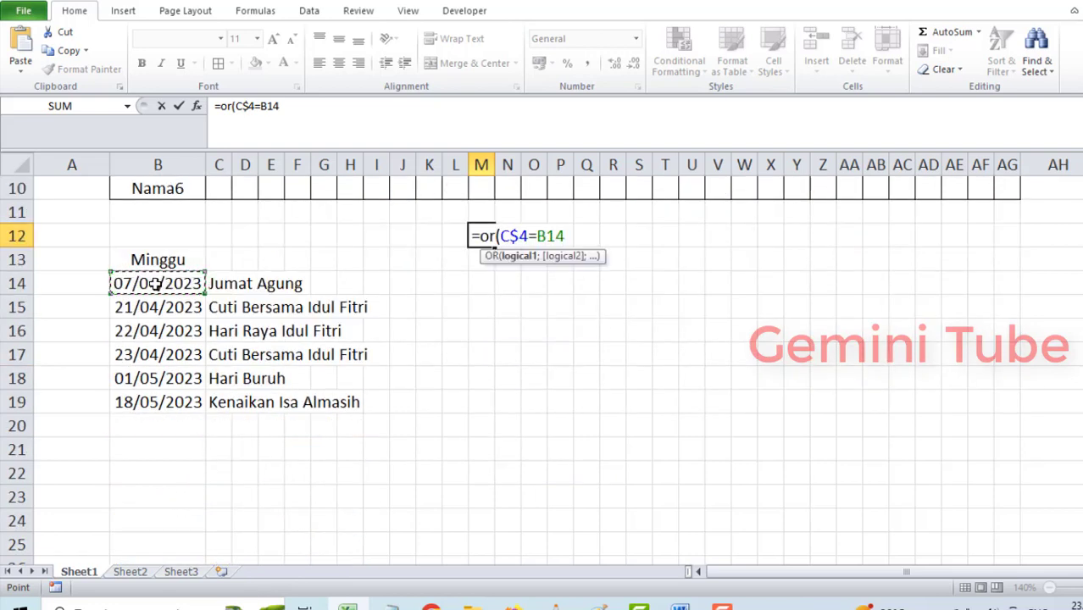
{"action": "left_click_drag", "start_coordinate": [155, 283], "coordinate": [155, 401]}
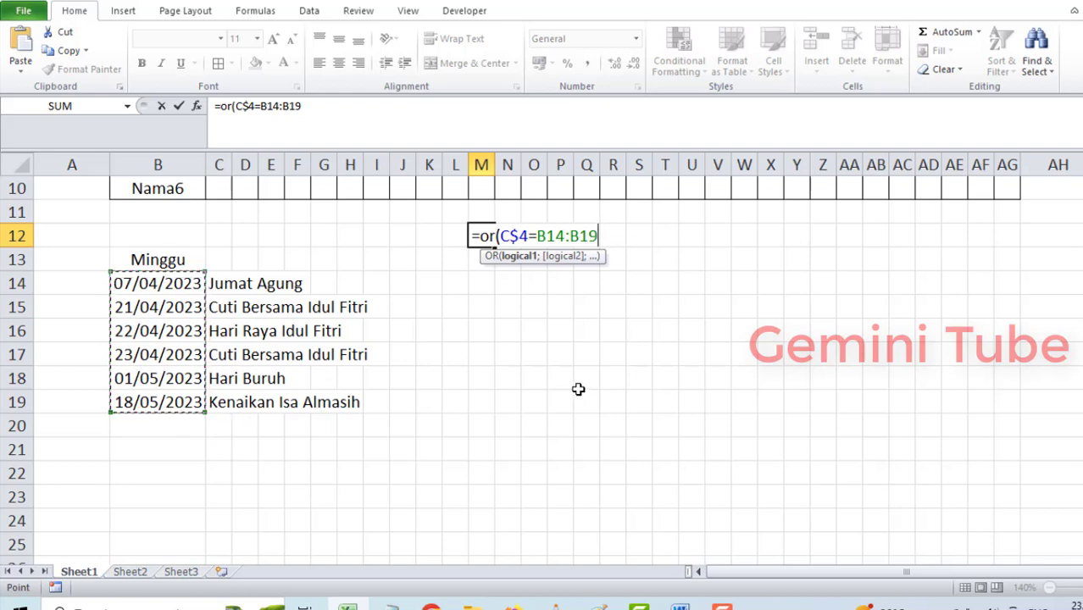
{"action": "key", "text": "F4"}
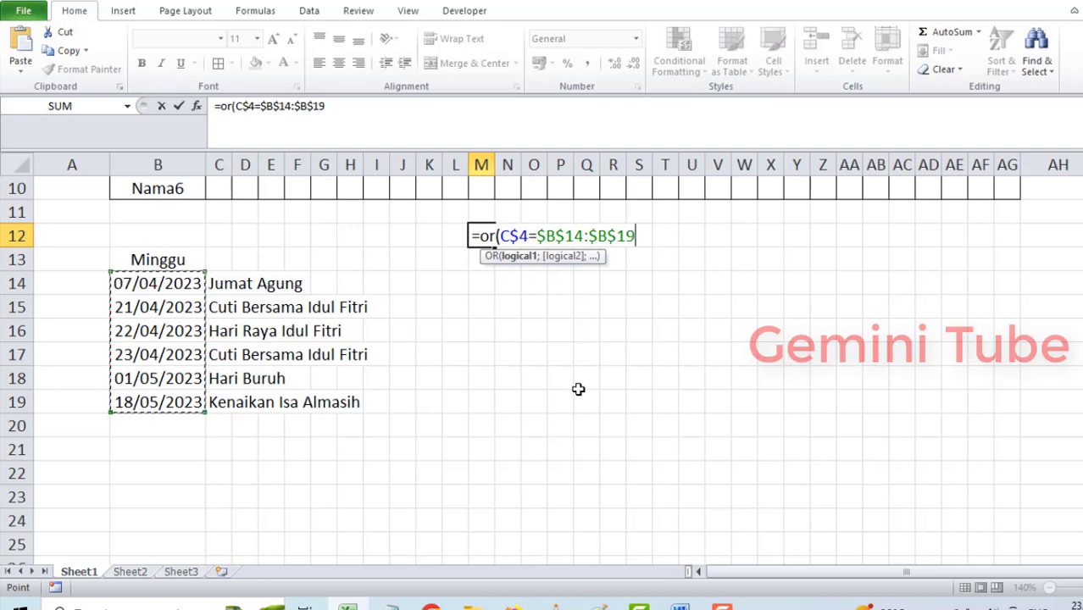
Add the weekday test ;text(C$4;"[$-421]dddd")=$B$13) to complete the formula.
{"action": "type", "text": ";"}
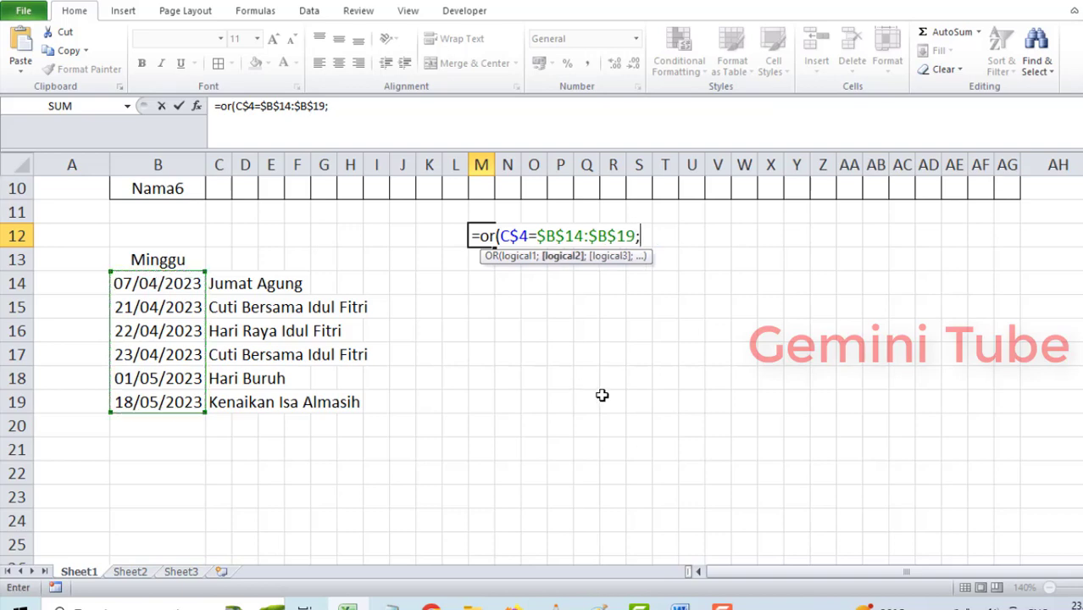
{"action": "scroll", "coordinate": [598, 394], "scroll_direction": "up", "scroll_amount": 2}
{"action": "scroll", "coordinate": [616, 394], "scroll_direction": "up", "scroll_amount": 1}
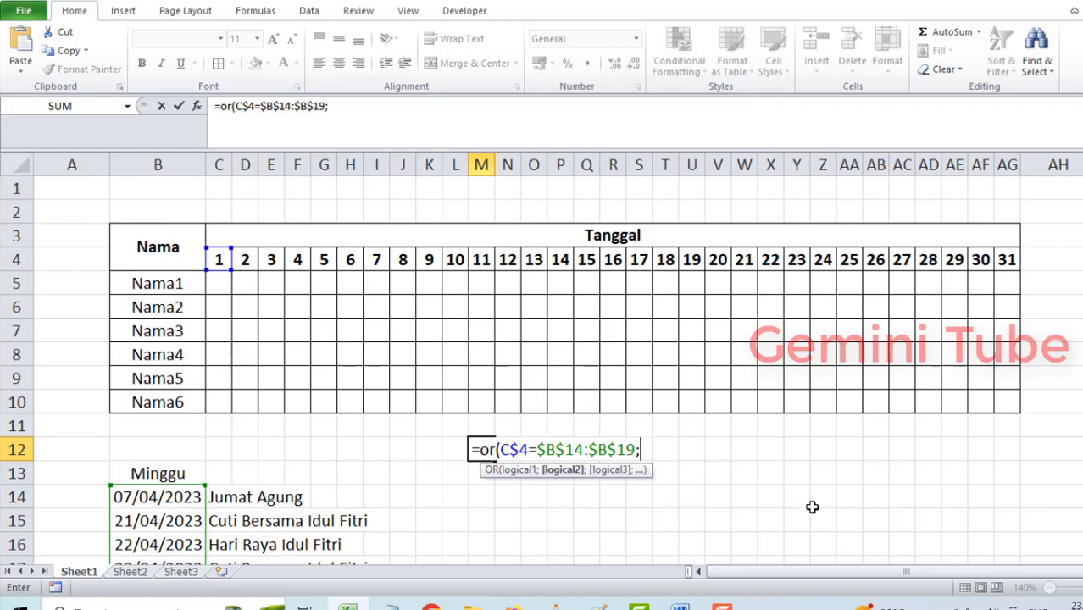
{"action": "type", "text": "text"}
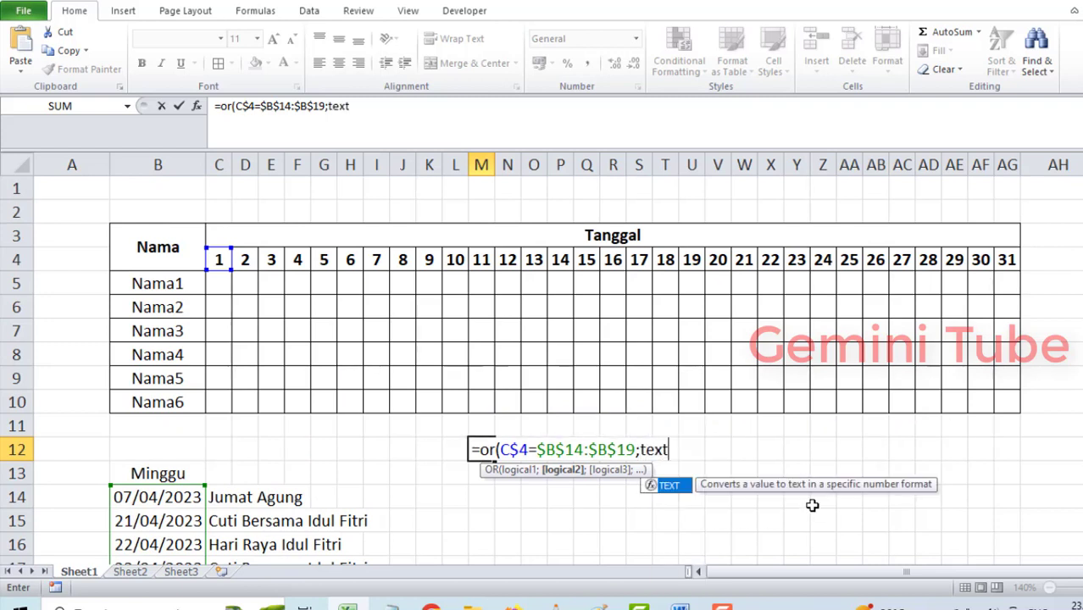
{"action": "type", "text": "("}
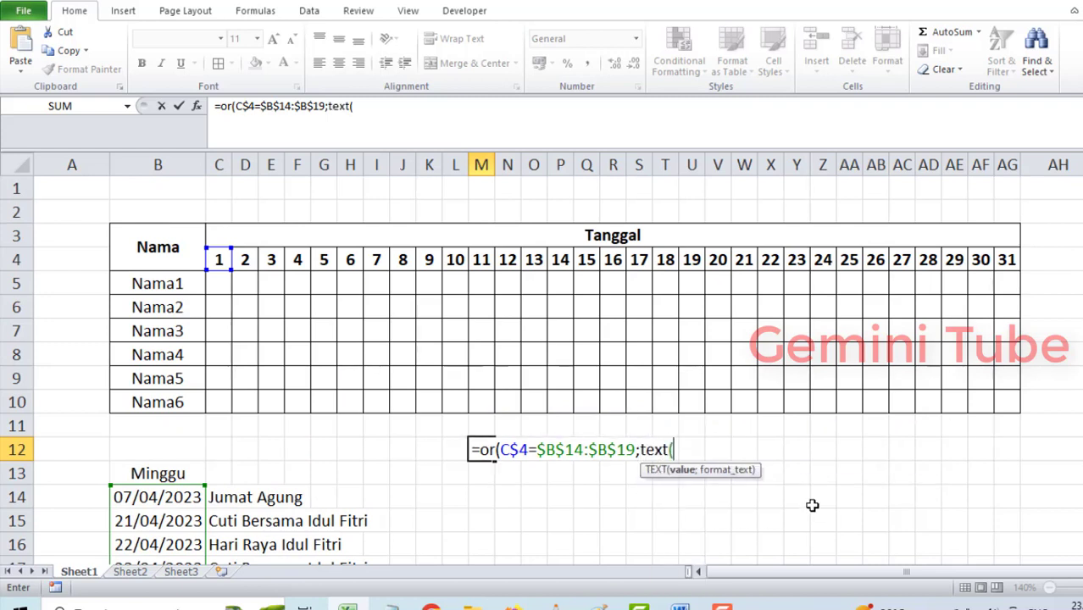
{"action": "left_click", "coordinate": [216, 260]}
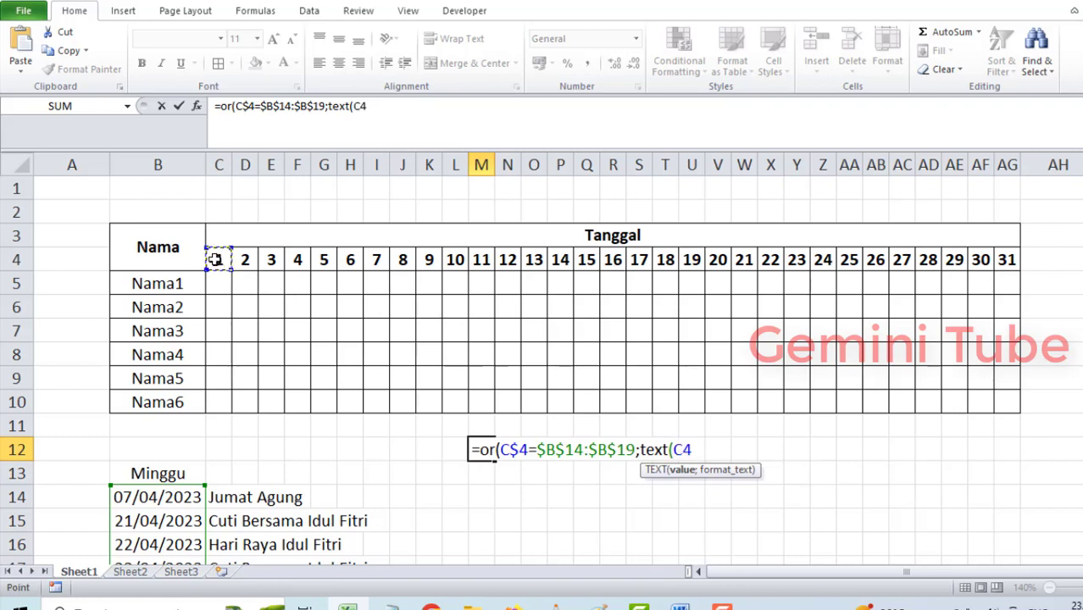
{"action": "key", "text": "F4"}
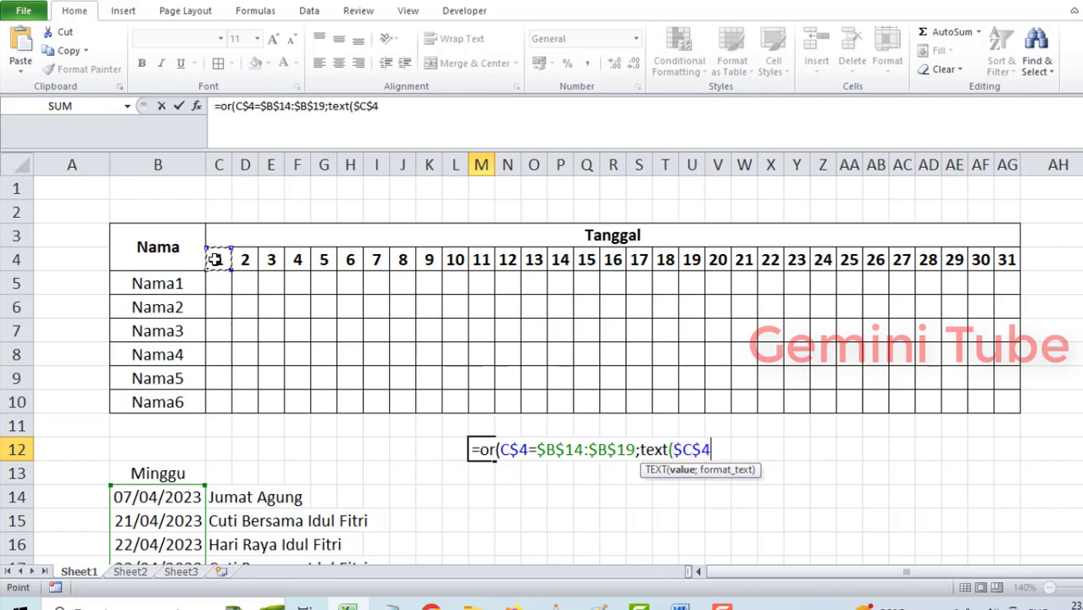
{"action": "key", "text": "F4"}
{"action": "type", "text": ";\""}
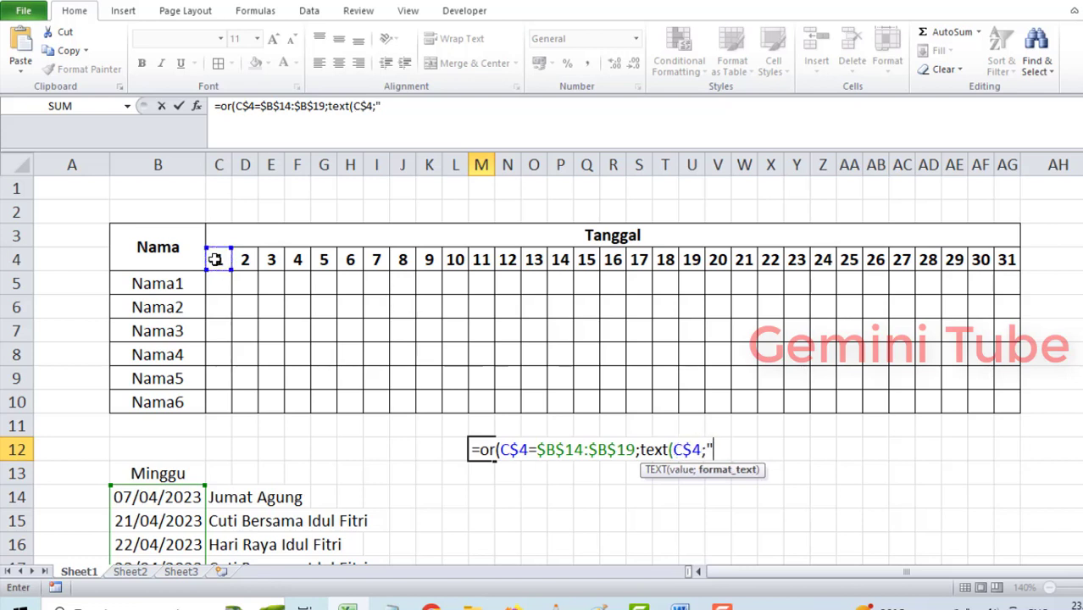
{"action": "type", "text": "[$"}
{"action": "type", "text": "-4"}
{"action": "type", "text": "21"}
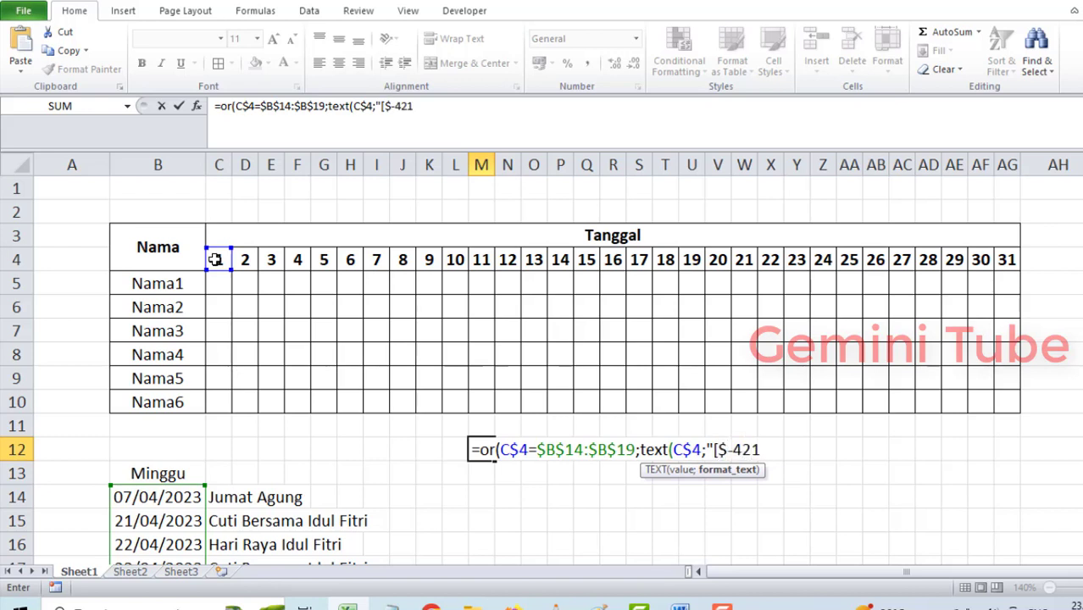
{"action": "type", "text": "]"}
{"action": "type", "text": "d"}
{"action": "type", "text": "ddd"}
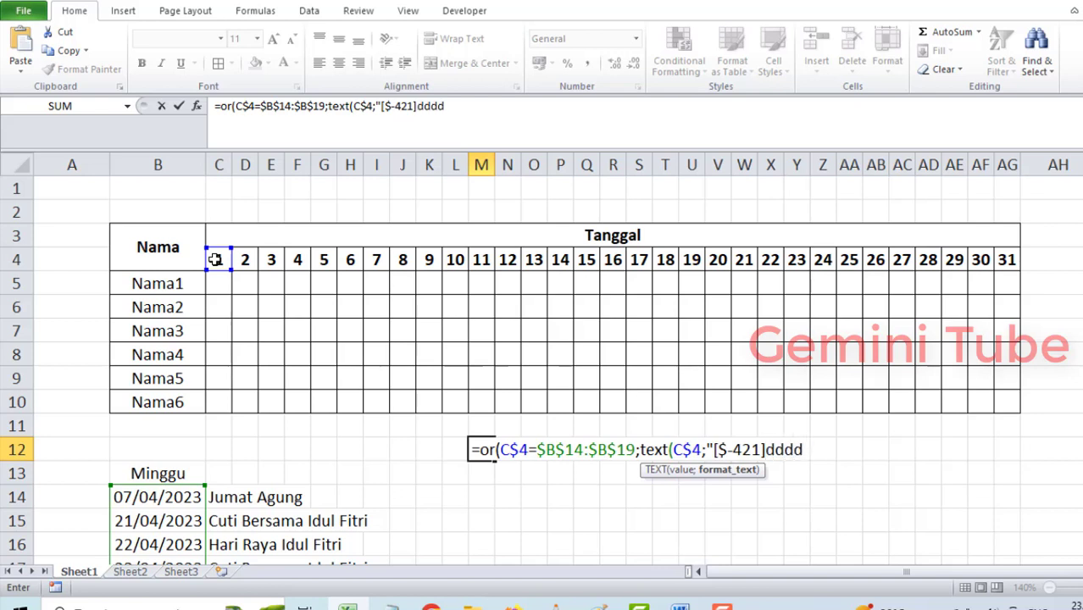
{"action": "type", "text": "\")"}
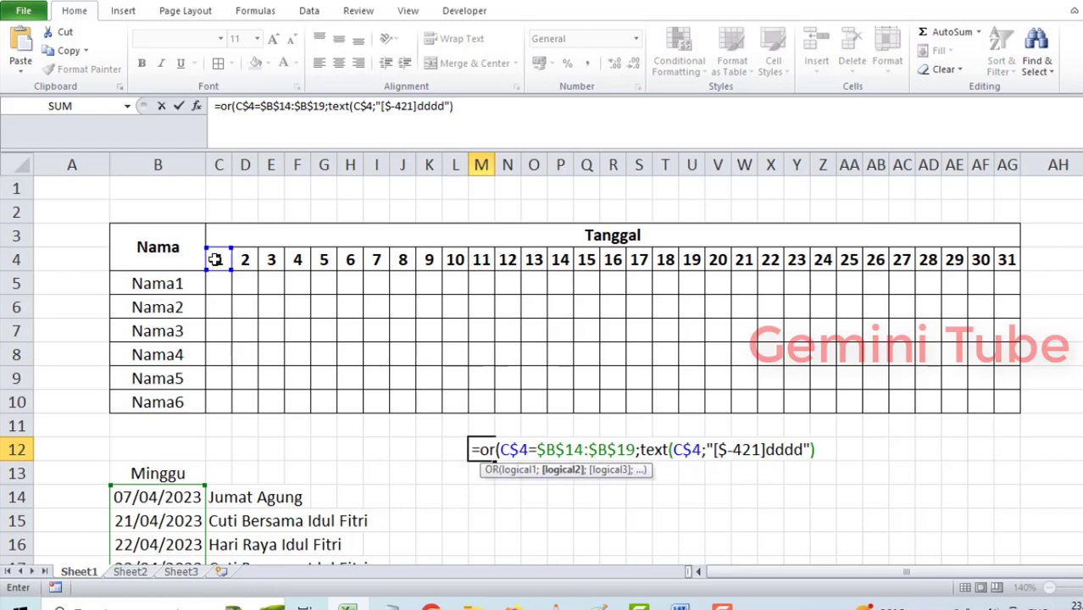
{"action": "type", "text": "="}
{"action": "left_click", "coordinate": [146, 474]}
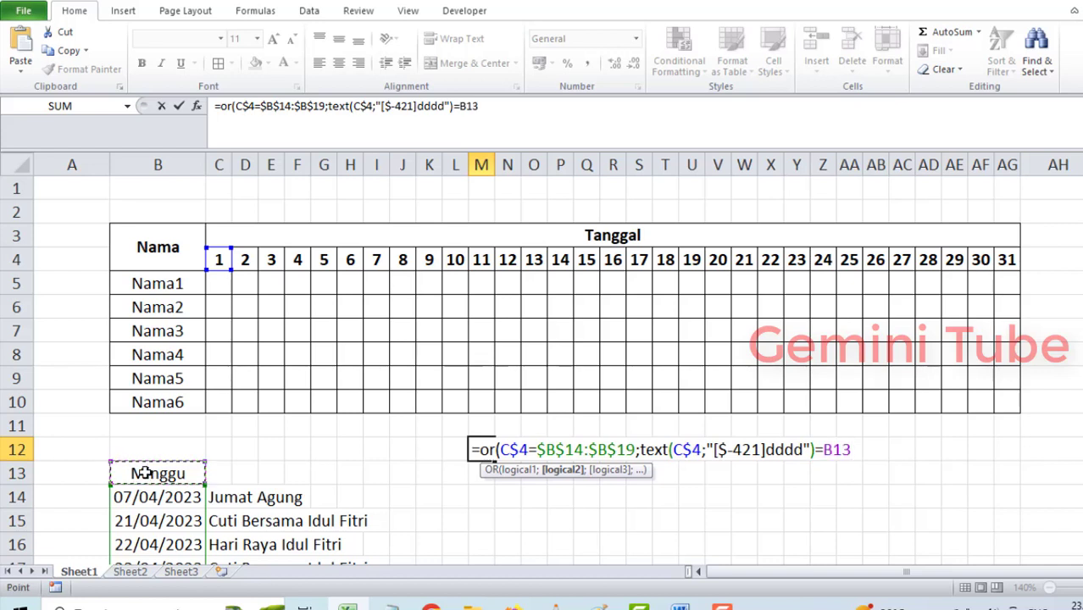
{"action": "key", "text": "F4"}
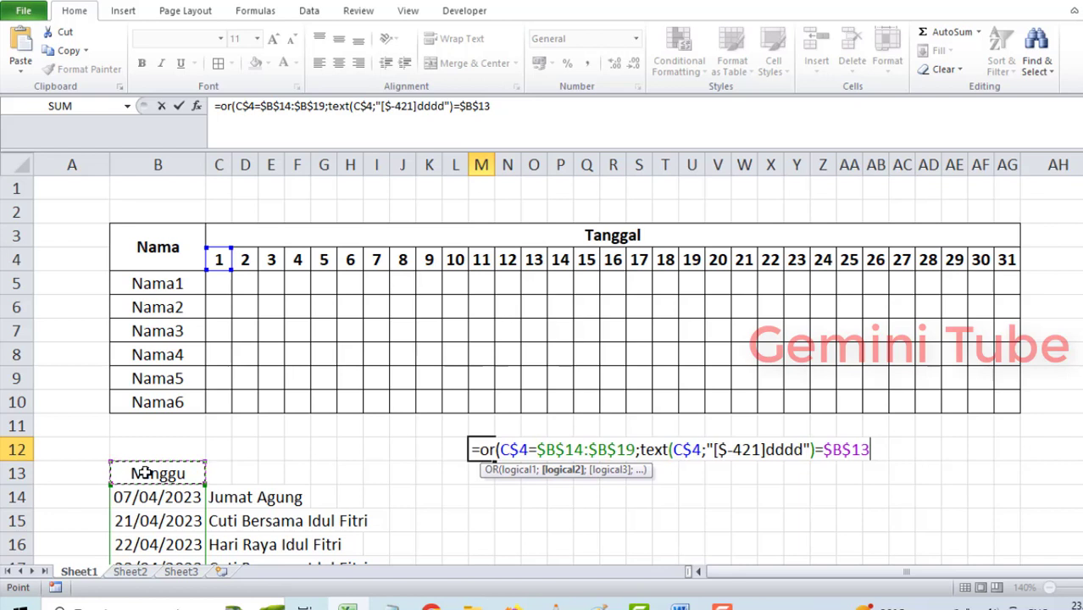
{"action": "type", "text": ")"}
Take the whole formula text to the clipboard and leave M12 empty.
{"action": "key", "text": "F2"}
{"action": "key", "text": "shift+Home"}
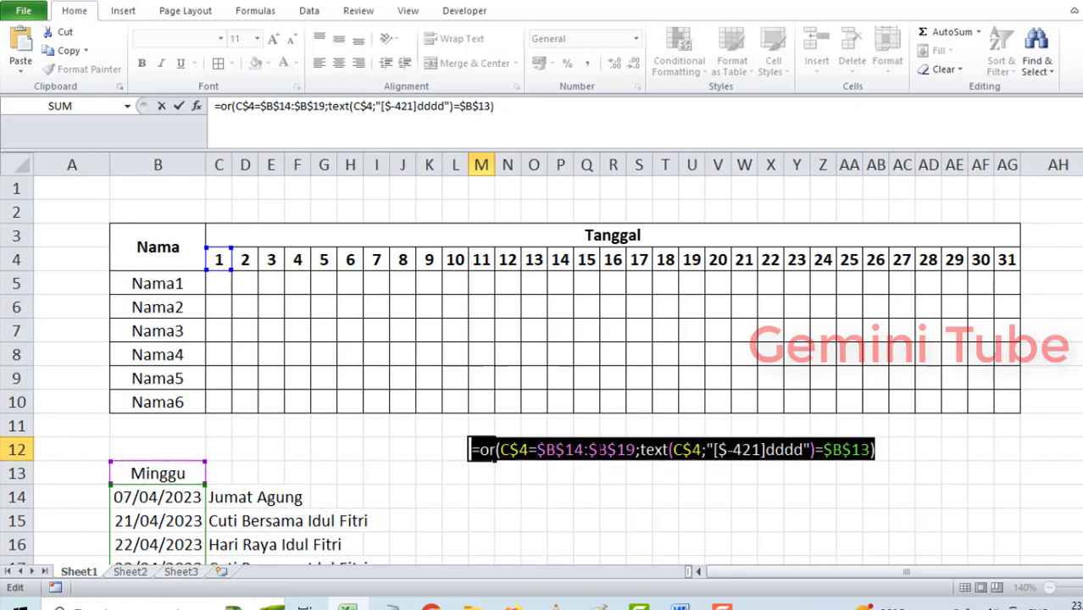
{"action": "key", "text": "ctrl+x"}
{"action": "key", "text": "Return"}
For C4:AG10, create a 'Use a formula' conditional formatting rule holding the pasted OR/TEXT formula.
{"action": "mouse_move", "coordinate": [220, 261]}
{"action": "left_mouse_down"}
{"action": "mouse_move", "coordinate": [800, 306]}
{"action": "mouse_move", "coordinate": [1012, 408]}
{"action": "left_mouse_up"}
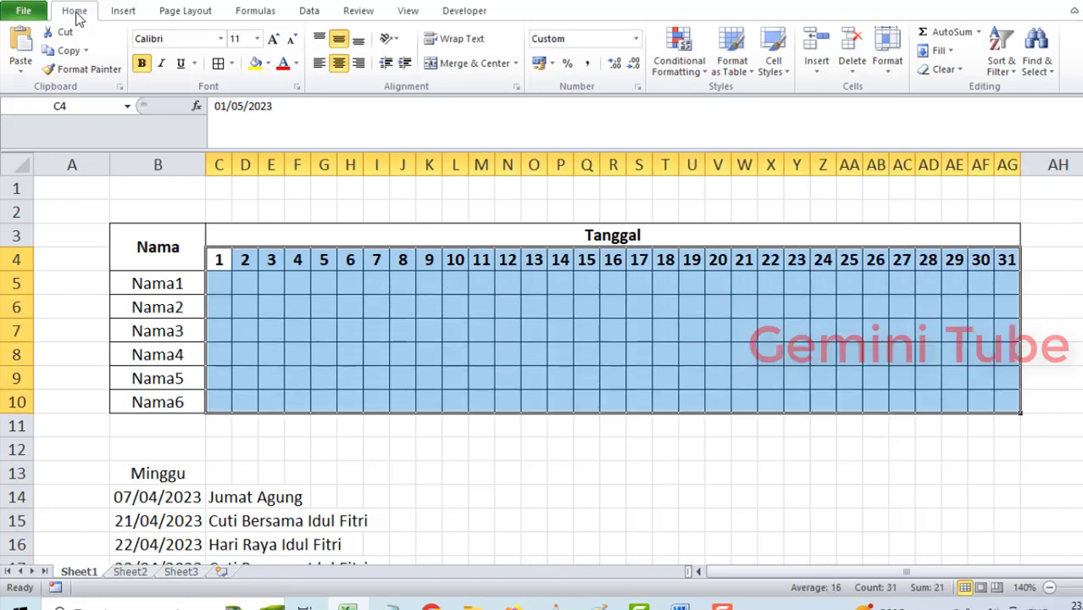
{"action": "left_click", "coordinate": [688, 71]}
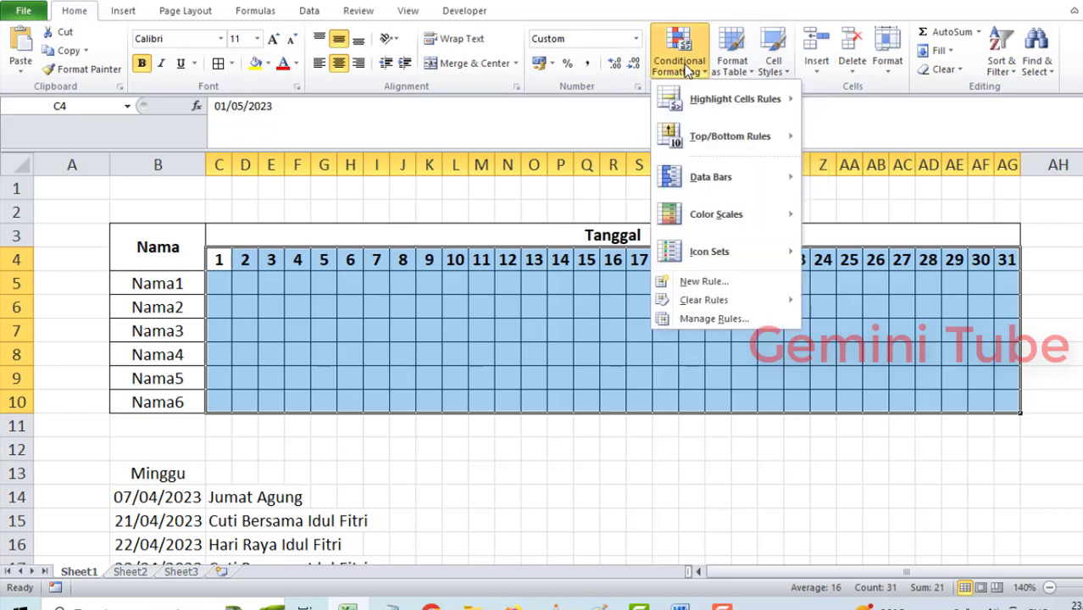
{"action": "left_click", "coordinate": [702, 282]}
{"action": "left_click_drag", "start_coordinate": [229, 52], "coordinate": [559, 110]}
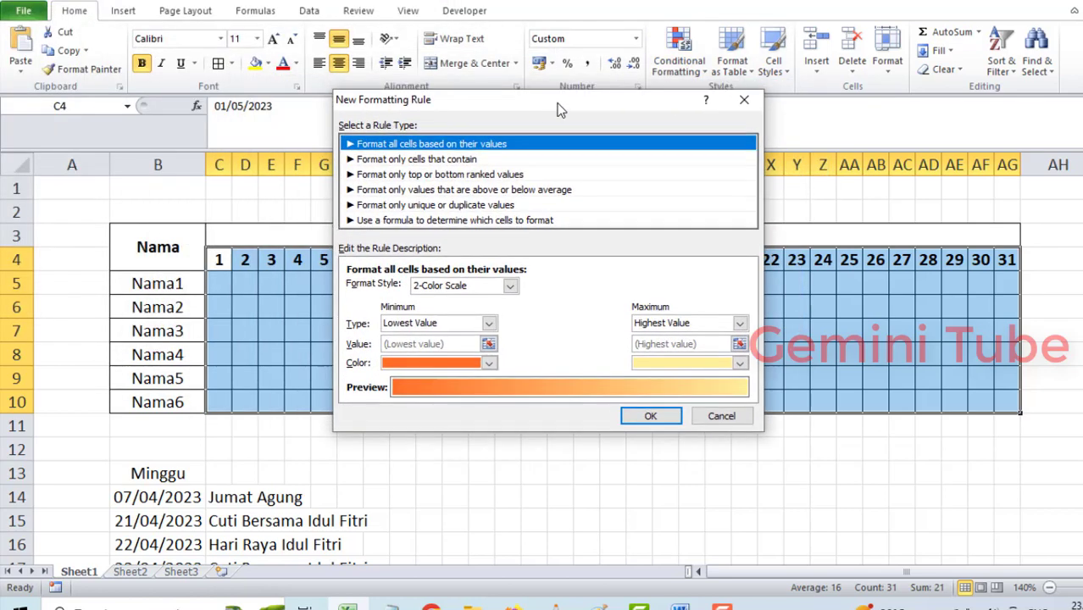
{"action": "left_click", "coordinate": [414, 221]}
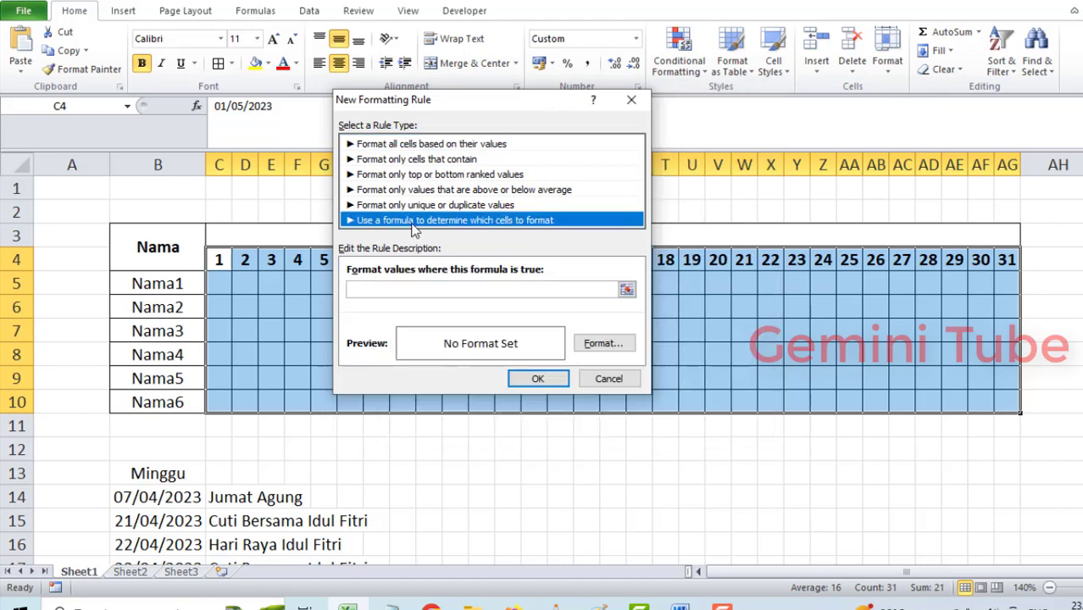
{"action": "left_click", "coordinate": [389, 288]}
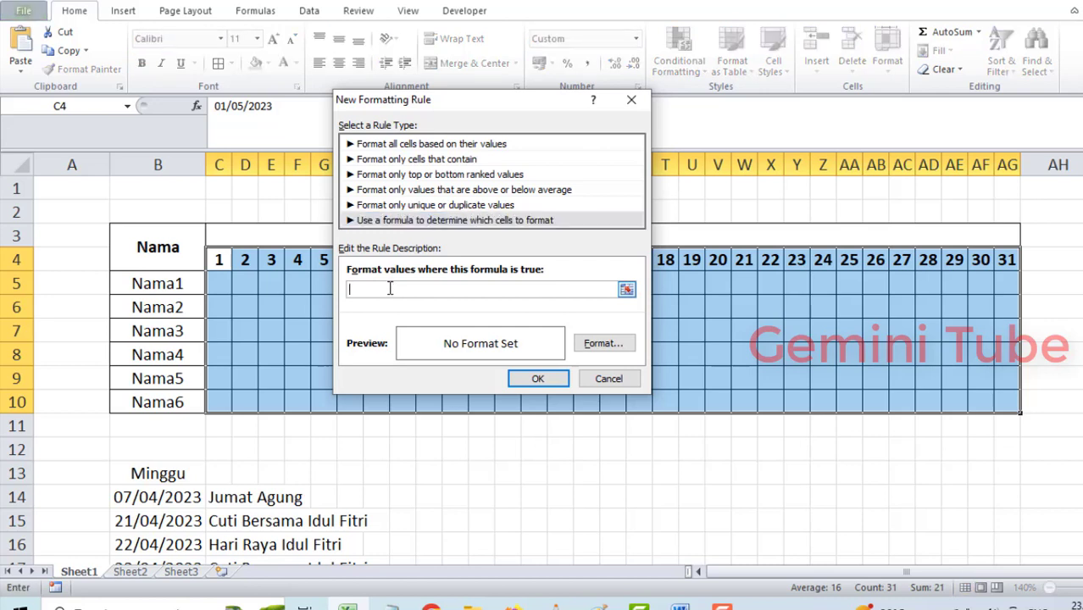
{"action": "key", "text": "ctrl+v"}
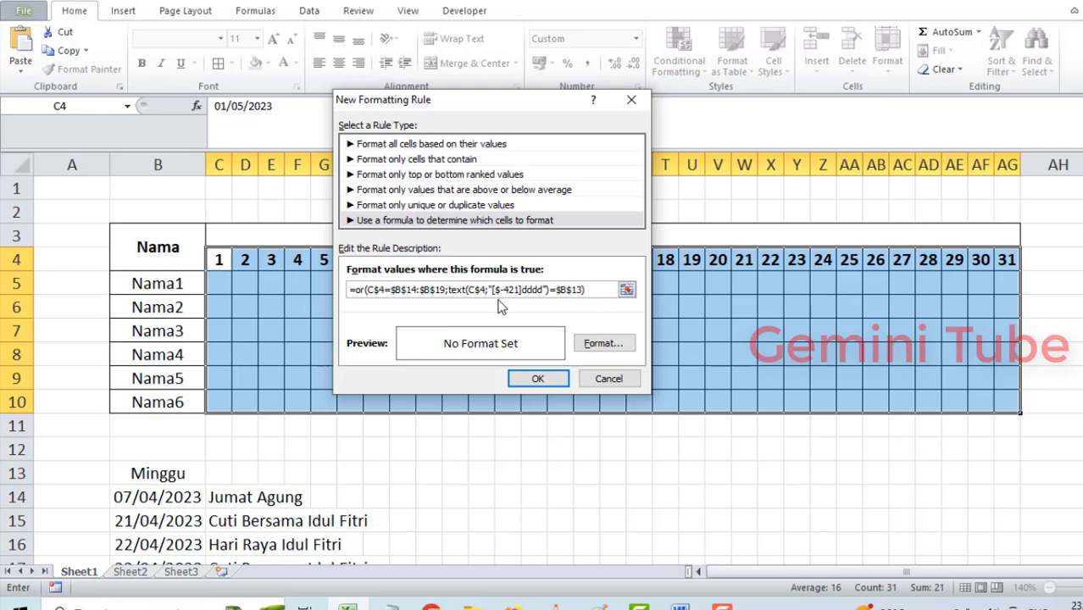
Give the rule a solid red fill and apply it to the attendance grid.
{"action": "left_click", "coordinate": [612, 350]}
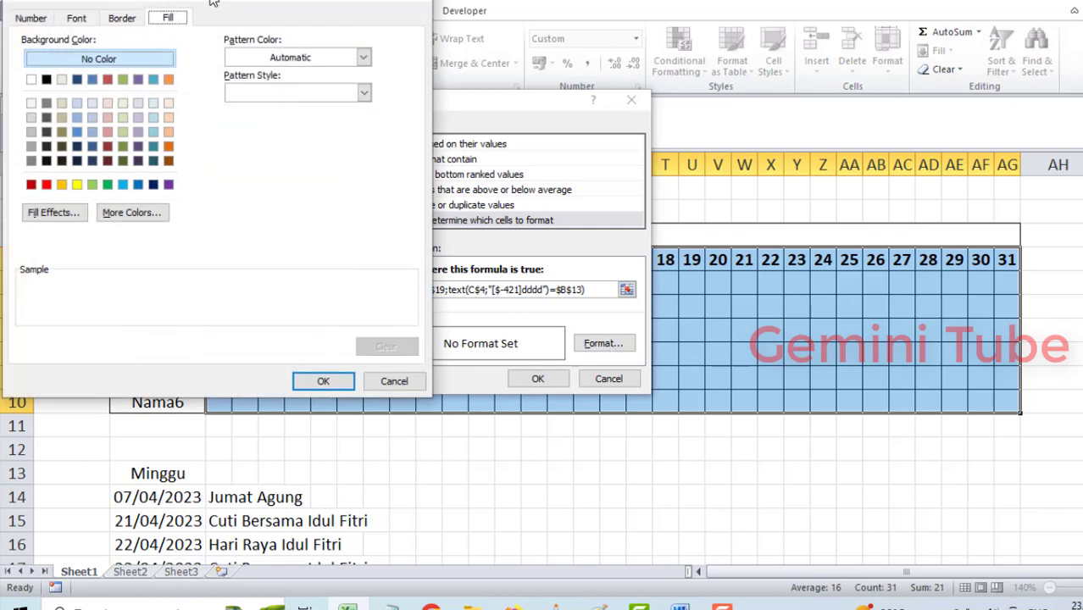
{"action": "left_click_drag", "start_coordinate": [212, 3], "coordinate": [610, 54]}
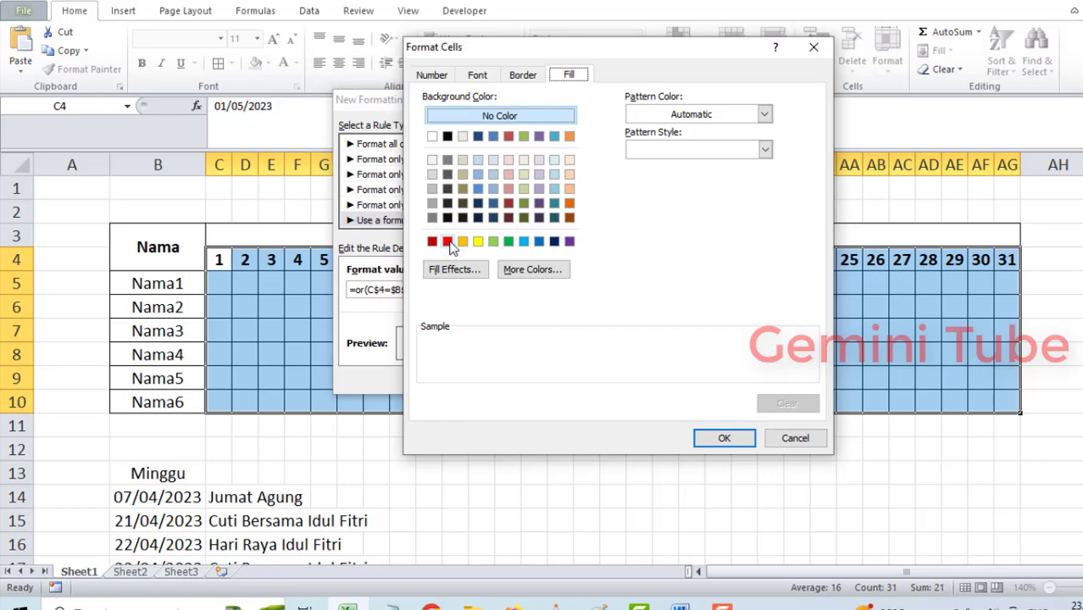
{"action": "left_click", "coordinate": [447, 242]}
{"action": "left_click", "coordinate": [727, 443]}
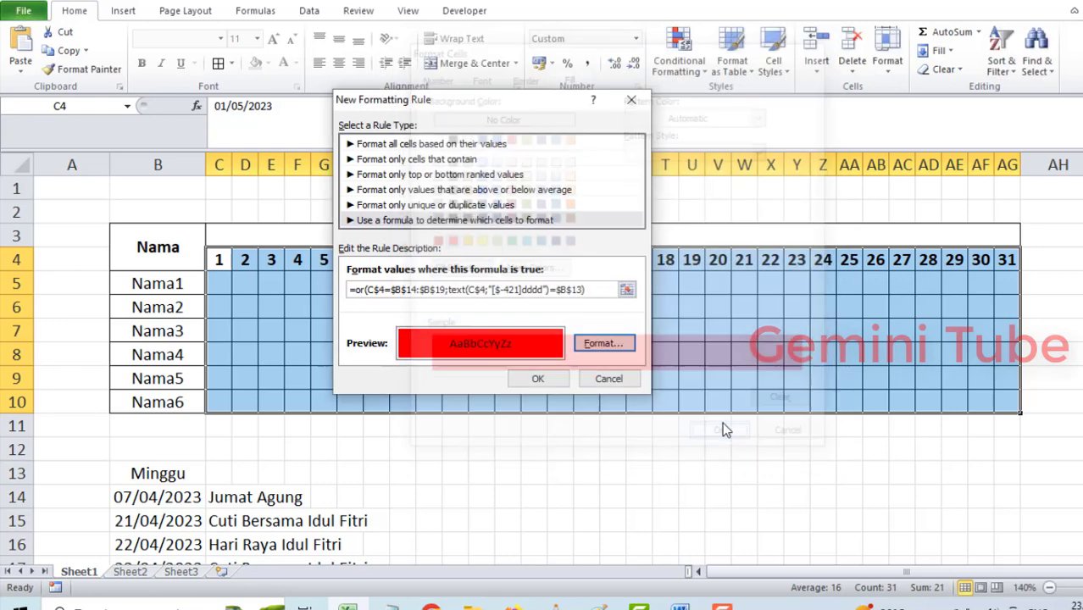
{"action": "left_click", "coordinate": [547, 383]}
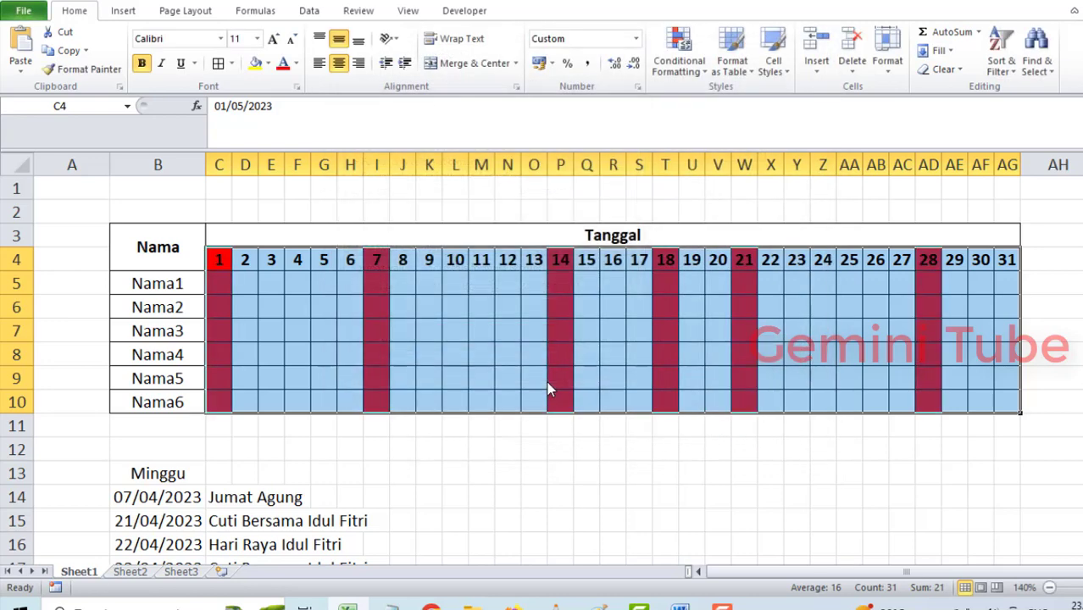
Deselect the grid to inspect the red columns for days 1, 7, 14, 18, 21 and 28.
{"action": "left_click", "coordinate": [481, 337]}
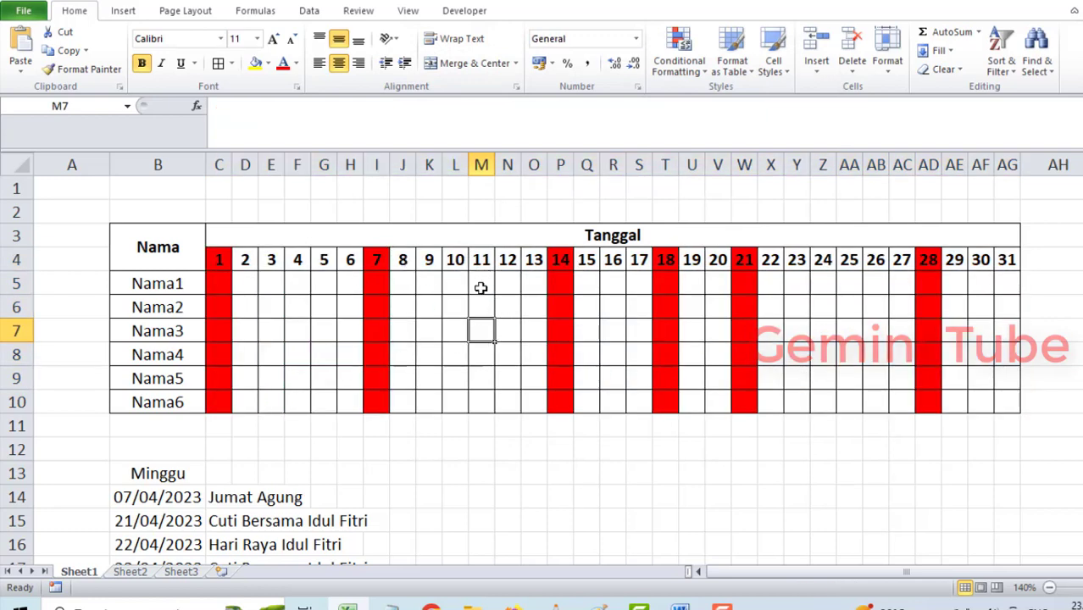
{"action": "left_click", "coordinate": [403, 498]}
{"action": "scroll", "coordinate": [405, 499], "scroll_direction": "down", "scroll_amount": 1}
{"action": "scroll", "coordinate": [405, 499], "scroll_direction": "up", "scroll_amount": 1}
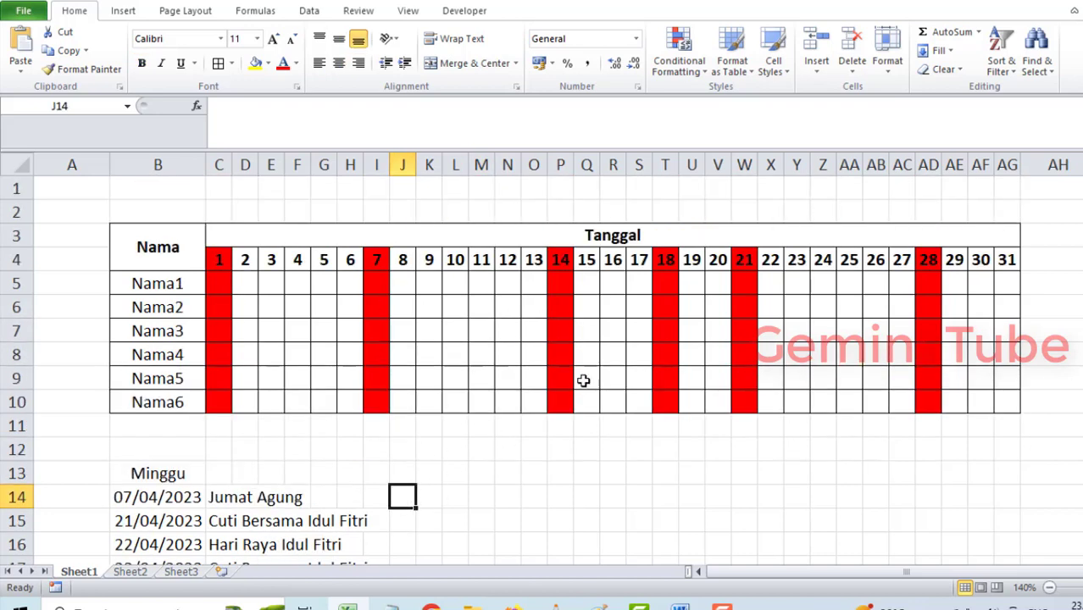
Change C4 to 01/04/2023, fill the April dates across to AG4, and clear AG4.
{"action": "left_click", "coordinate": [219, 259]}
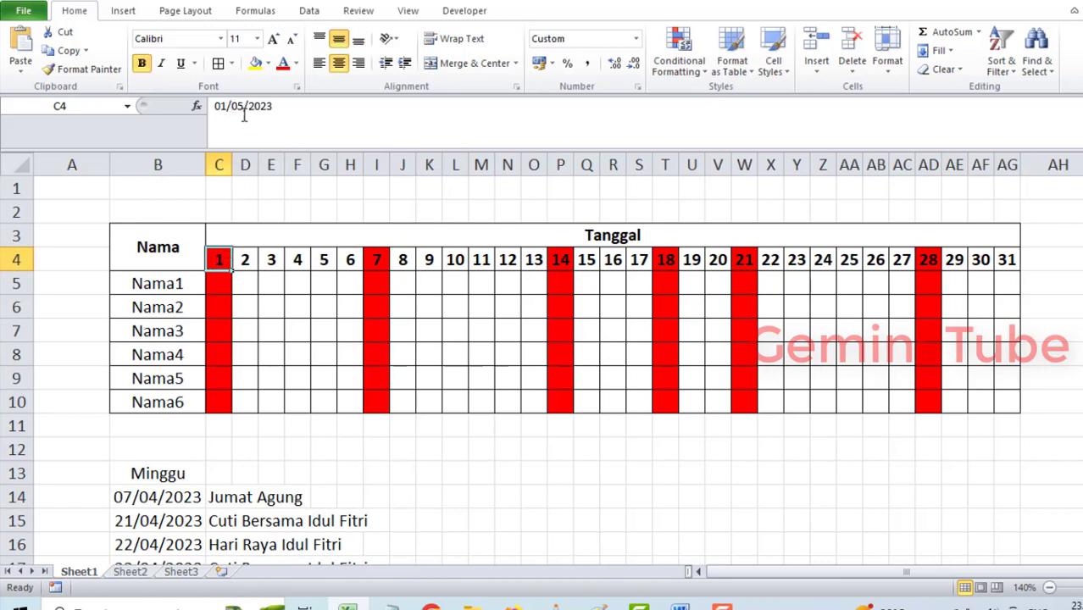
{"action": "left_click_drag", "start_coordinate": [238, 106], "coordinate": [244, 106]}
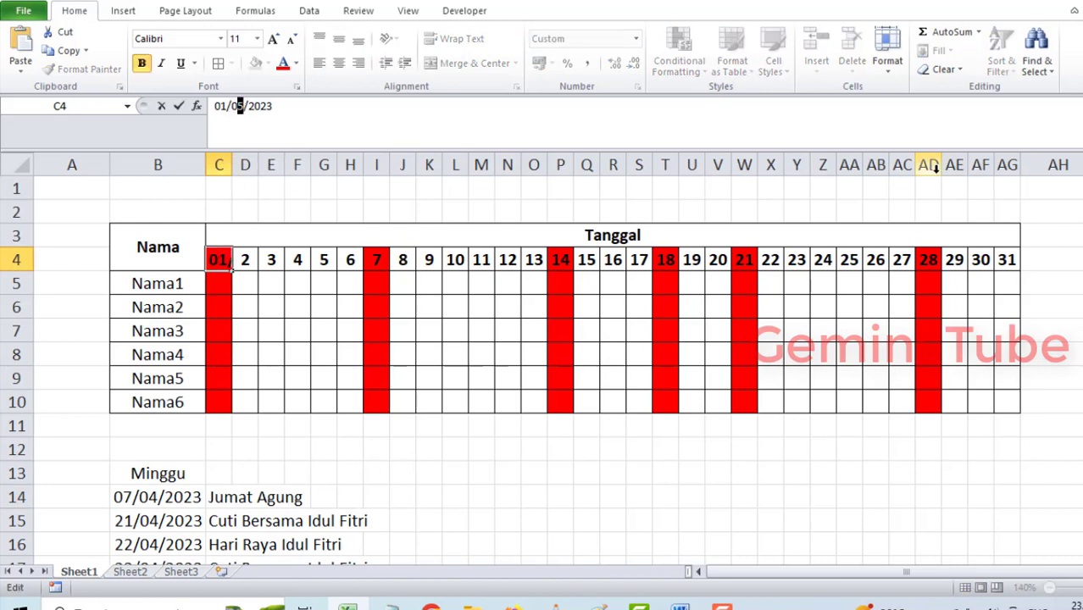
{"action": "type", "text": "4"}
{"action": "key", "text": "Return"}
{"action": "left_click", "coordinate": [221, 259]}
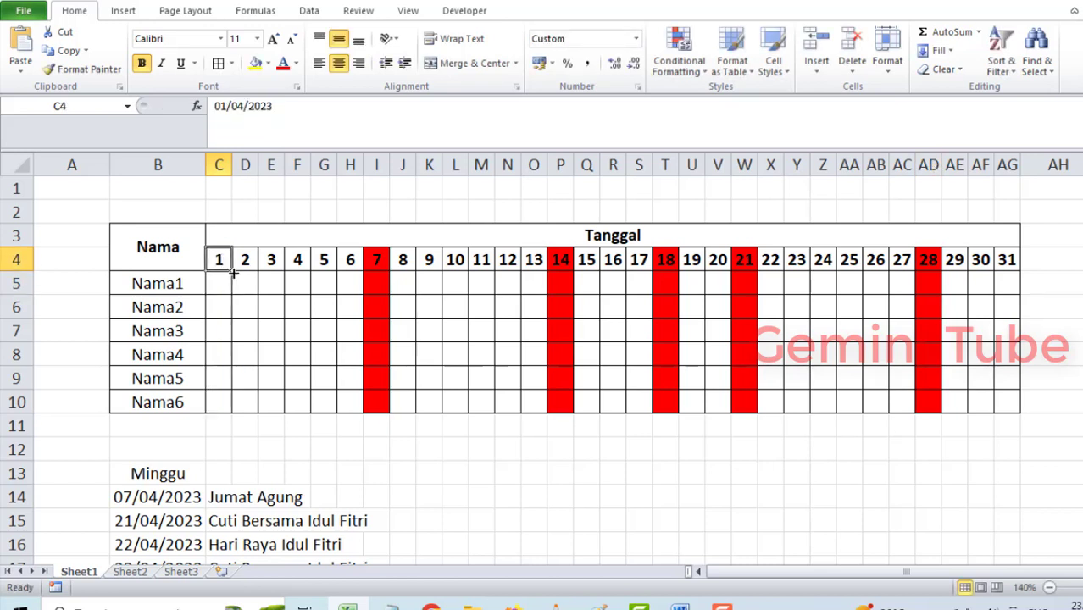
{"action": "mouse_move", "coordinate": [233, 271]}
{"action": "left_mouse_down"}
{"action": "mouse_move", "coordinate": [850, 279]}
{"action": "mouse_move", "coordinate": [1012, 266]}
{"action": "left_mouse_up"}
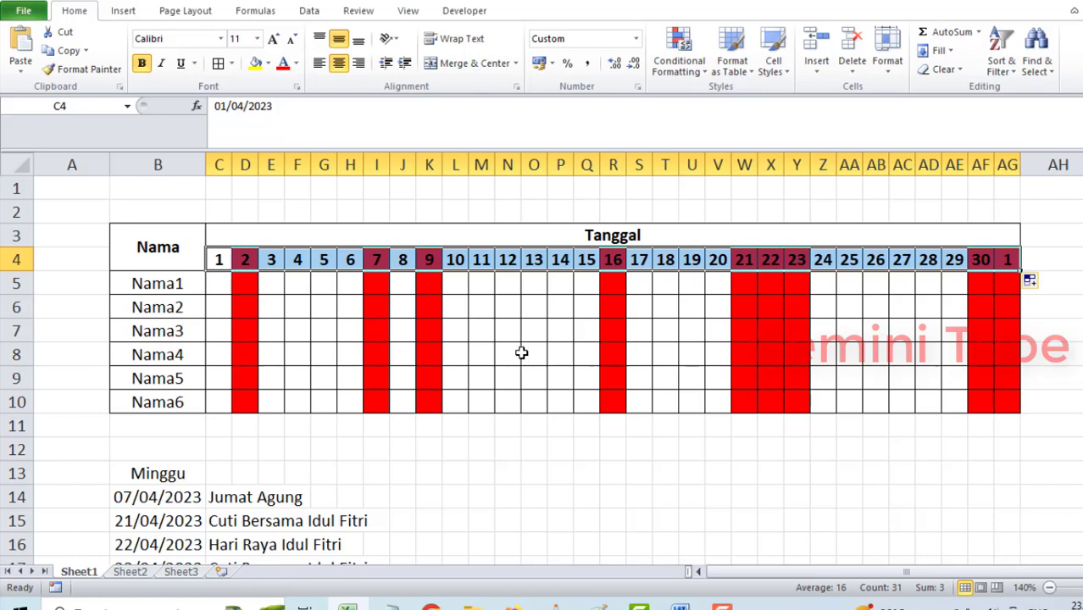
{"action": "left_click", "coordinate": [1007, 262]}
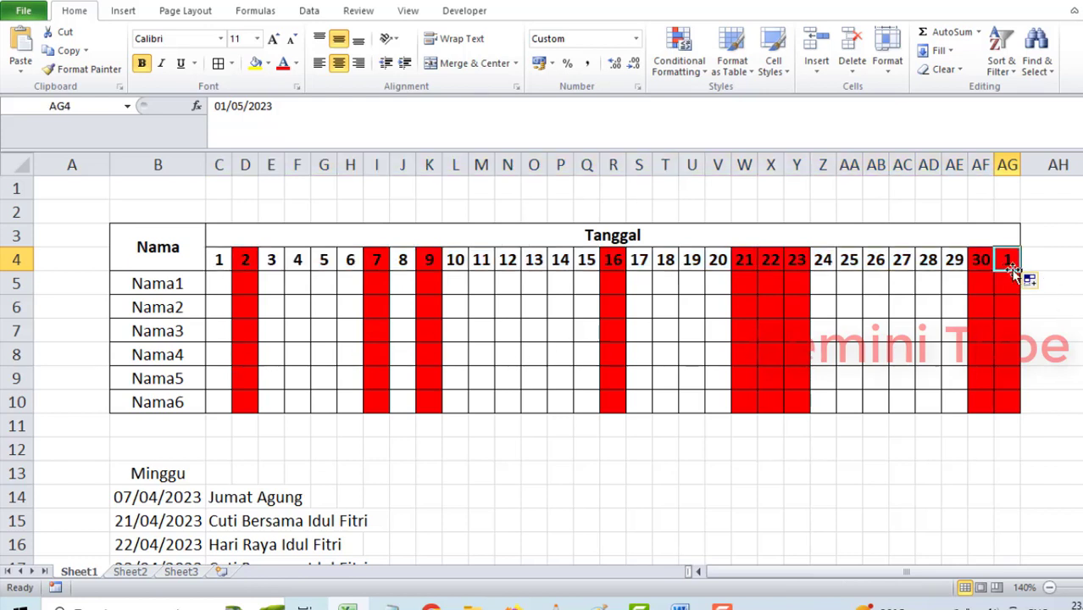
{"action": "key", "text": "Delete"}
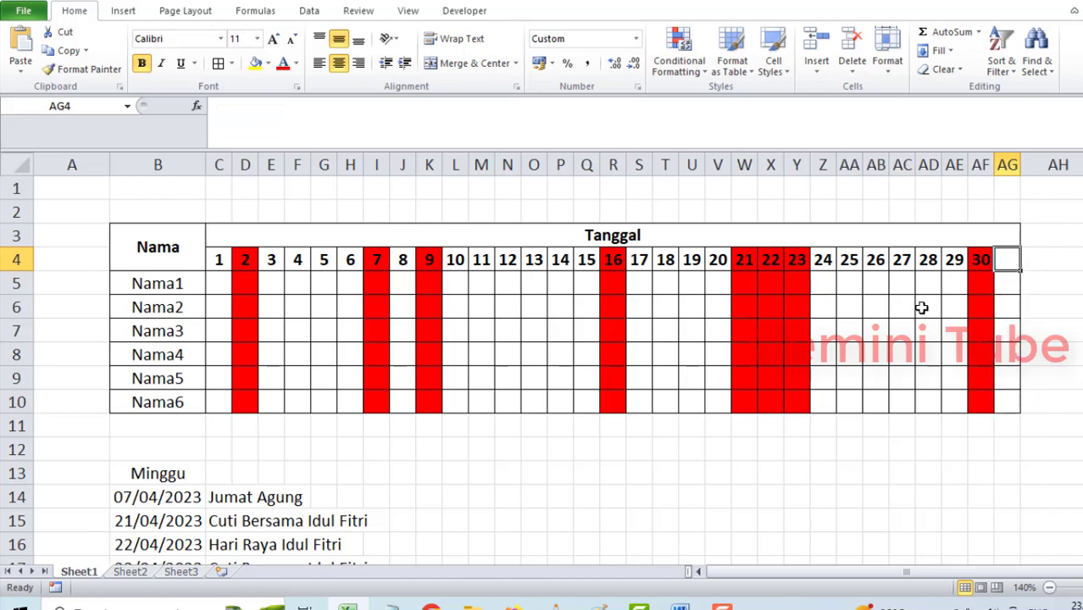
{"action": "left_click", "coordinate": [747, 480]}
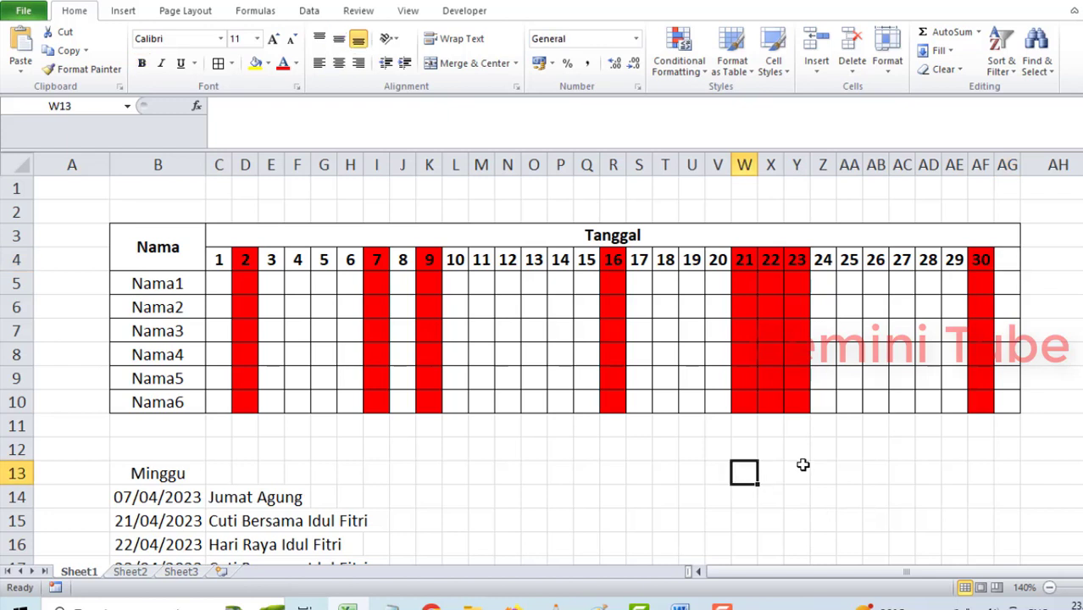